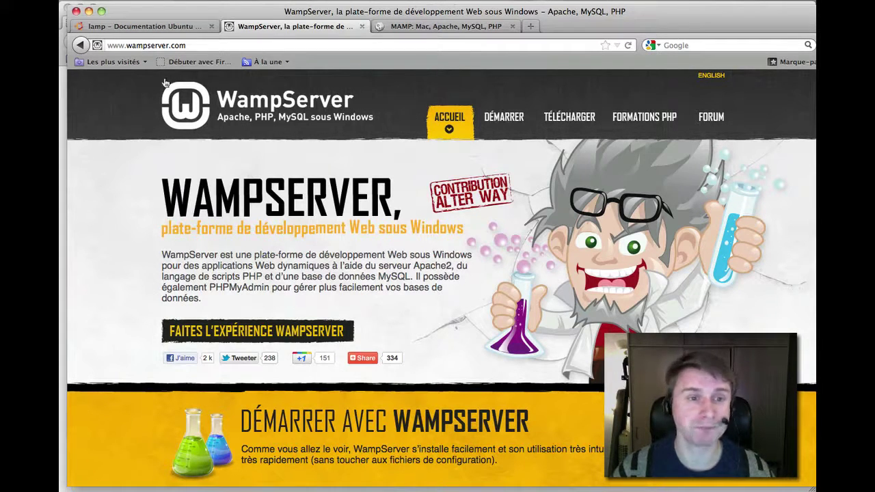
# Review the Ubuntu LAMP and MAMP reference pages, then bring the MAMP control window forward.
pyautogui.click(158, 29)
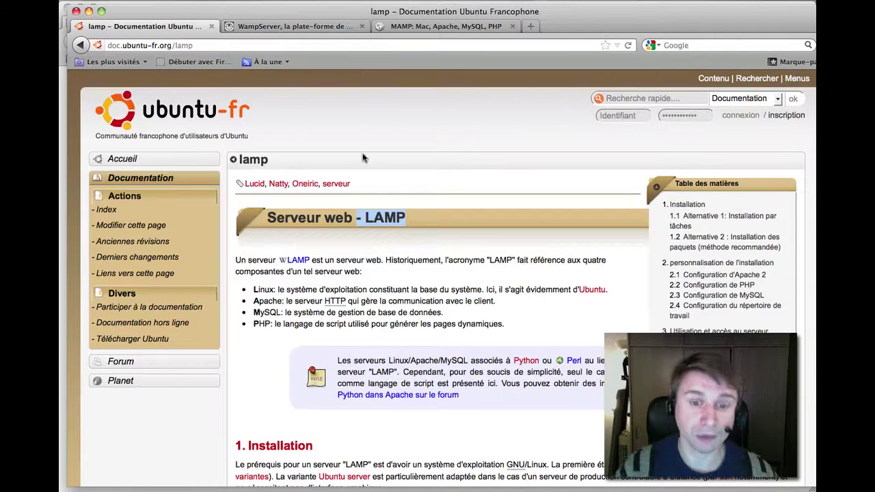
pyautogui.moveTo(282, 302); pyautogui.dragTo(254, 324)
pyautogui.click(402, 27)
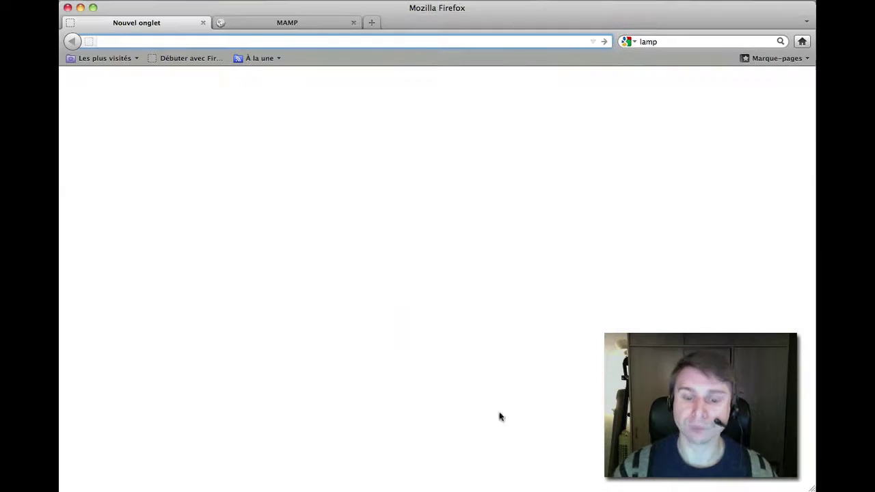
pyautogui.press('super+Tab')
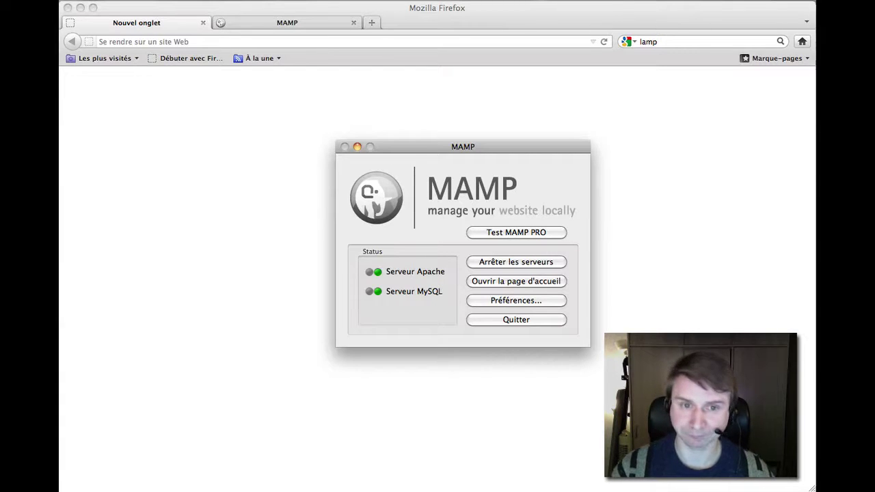
# Show phpMyAdmin's Bases de données page from the MAMP tab in Firefox.
pyautogui.click(304, 25)
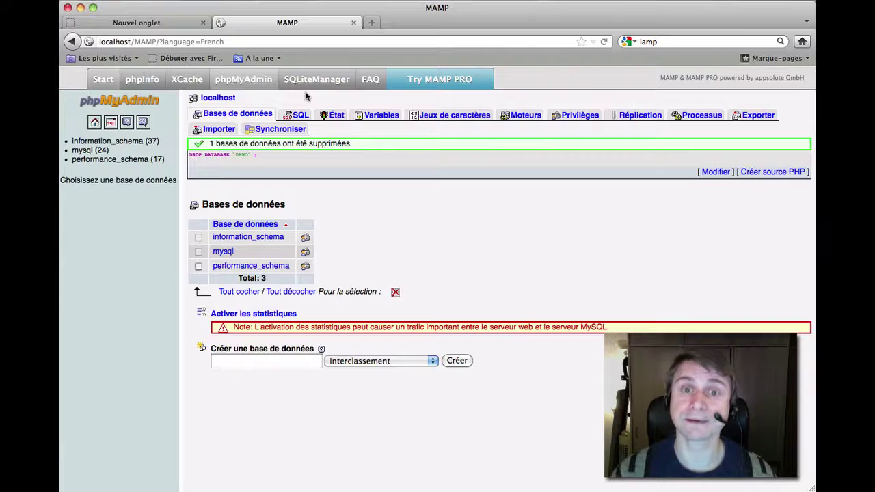
# Create the DEMO database with utf8_general_ci collation and return to the localhost home page.
pyautogui.click(258, 117)
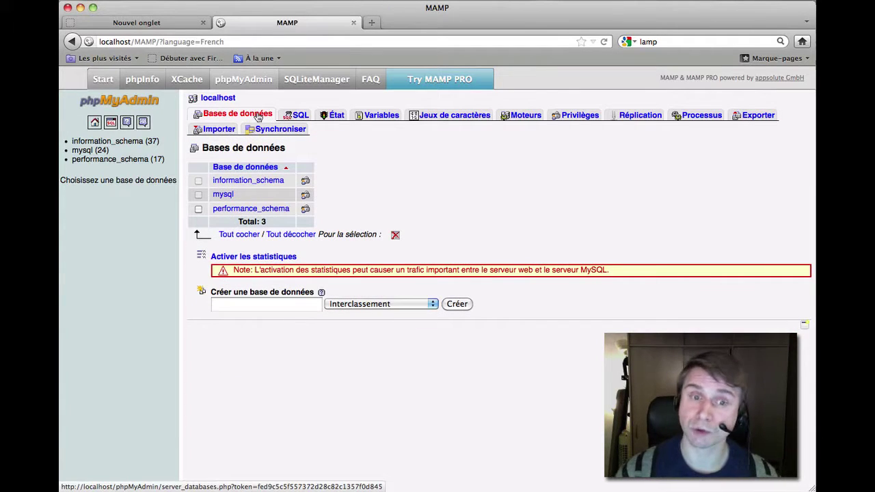
pyautogui.click(276, 308)
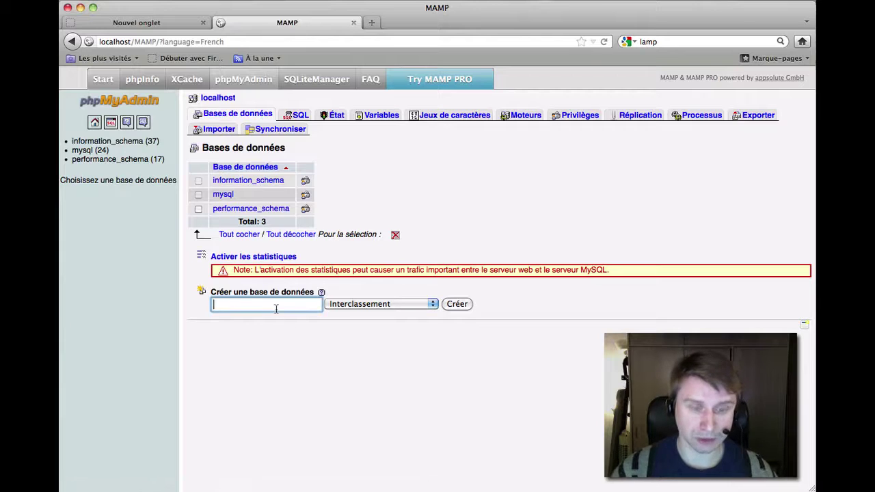
pyautogui.write('DEMO')
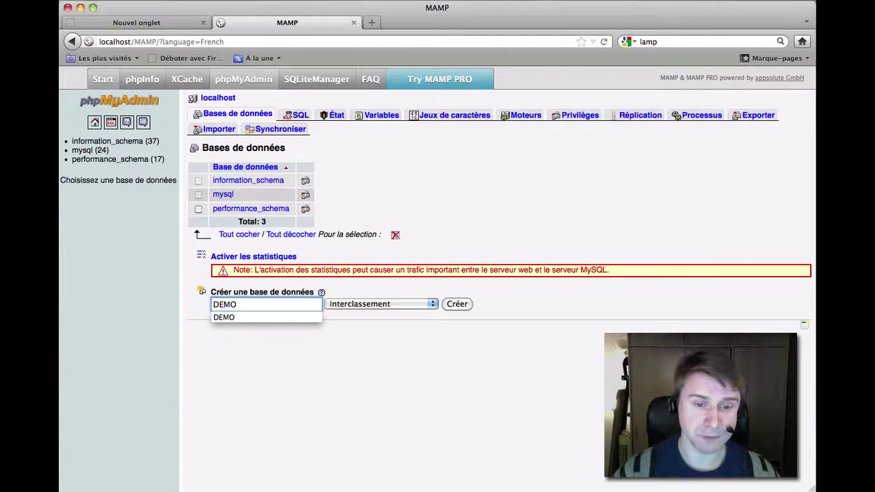
pyautogui.click(385, 304)
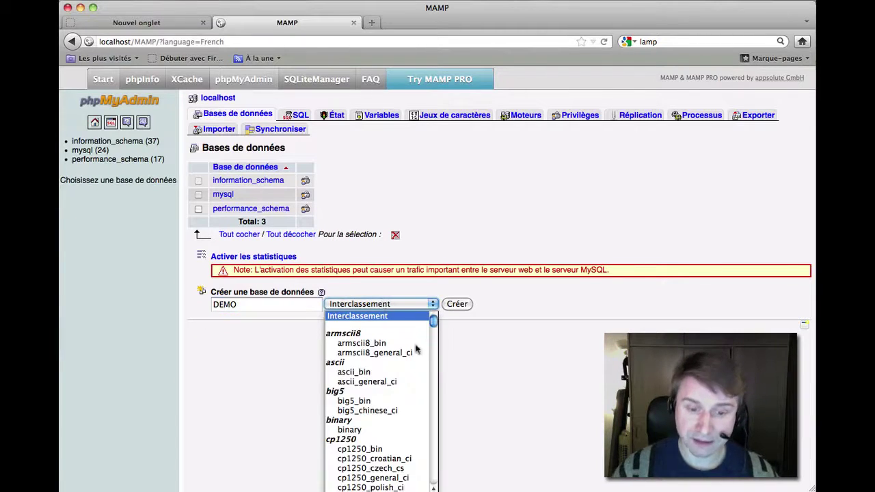
pyautogui.moveTo(433, 326); pyautogui.dragTo(432, 457)
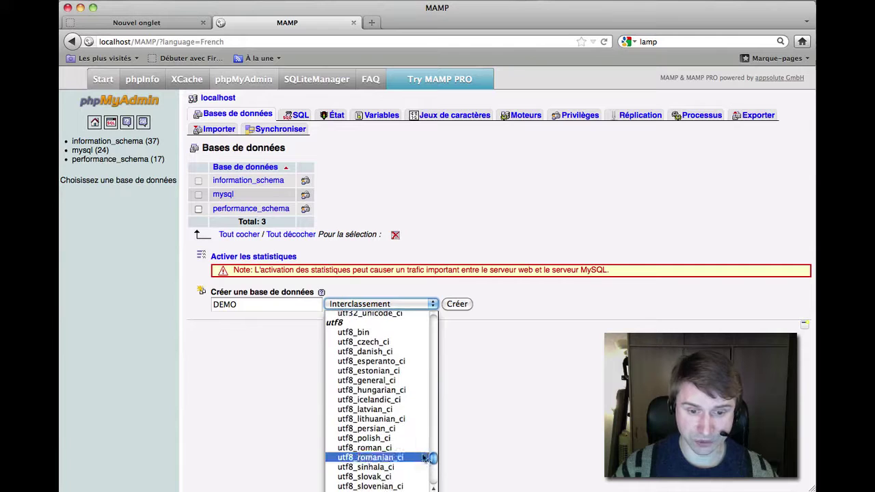
pyautogui.click(387, 381)
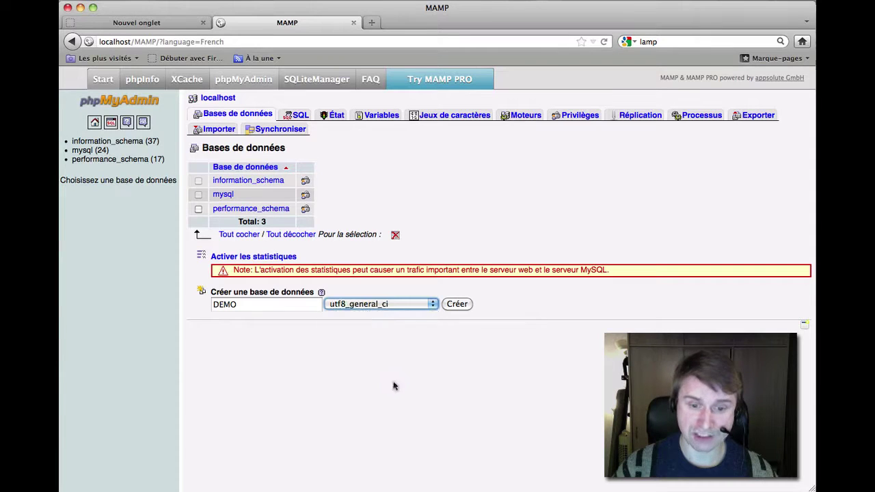
pyautogui.click(467, 307)
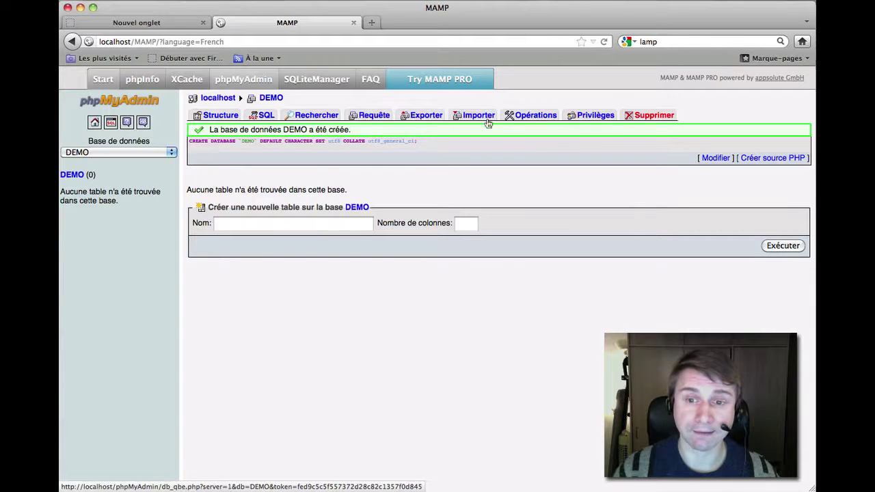
pyautogui.click(218, 100)
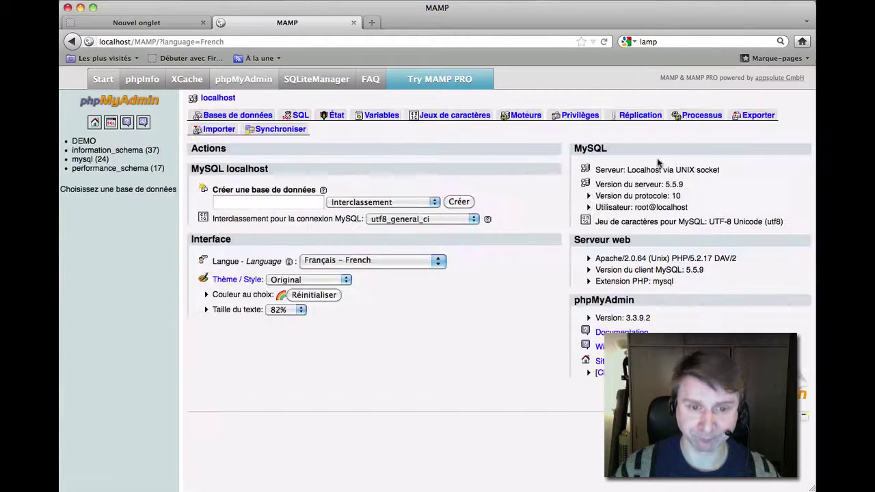
# Start a new user account in Privilèges with the user name DRUPAL.
pyautogui.click(570, 116)
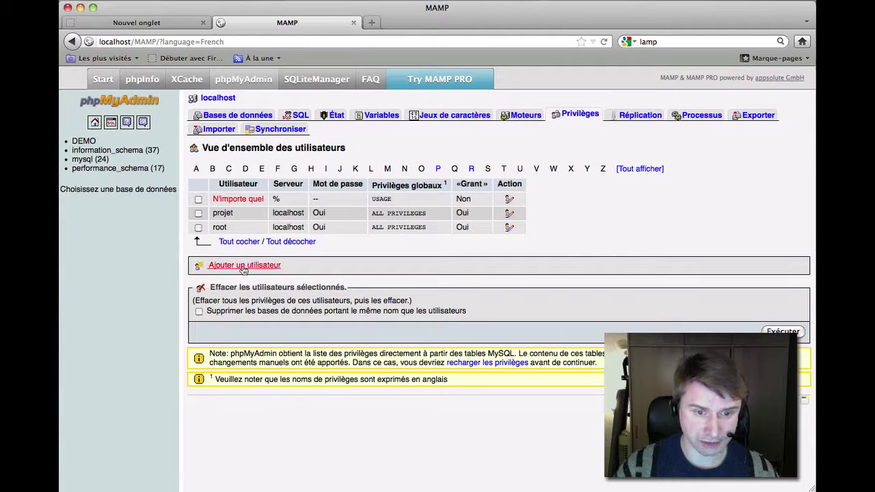
pyautogui.click(241, 265)
pyautogui.click(400, 182)
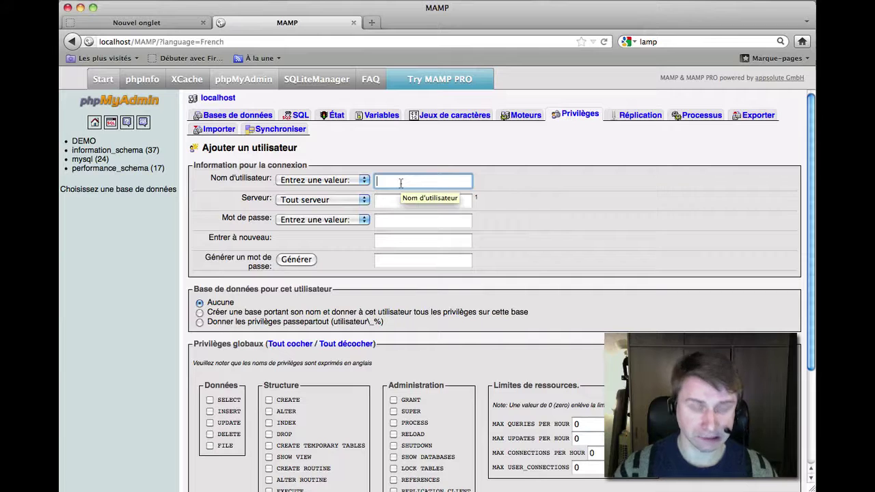
pyautogui.write('DEMOD')
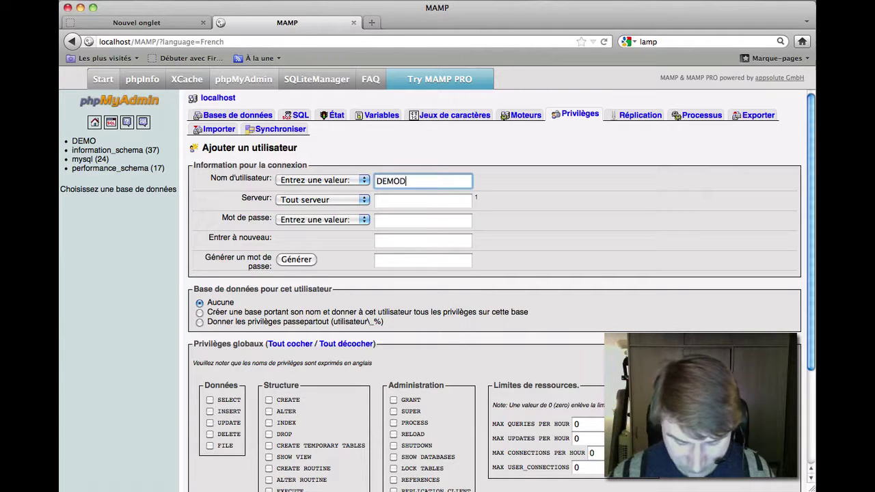
pyautogui.press('BackSpace')
pyautogui.press('BackSpace')
pyautogui.press('BackSpace')
pyautogui.press('BackSpace')
pyautogui.write('RUPAL')
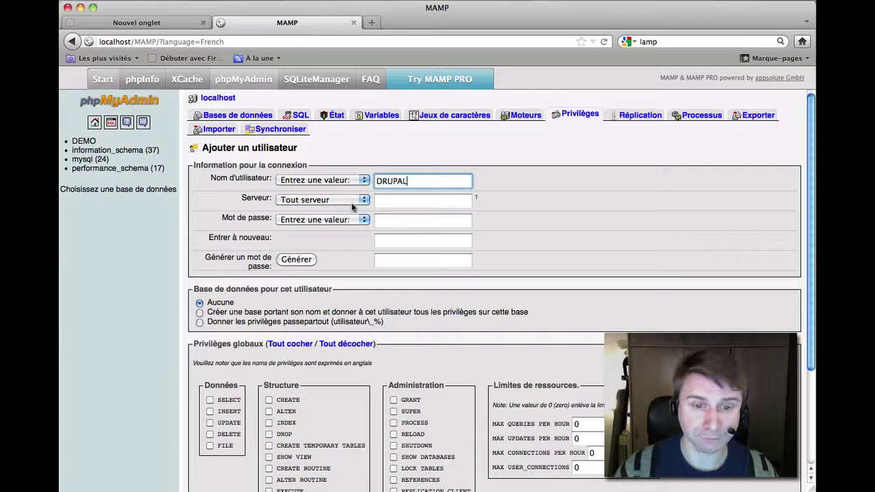
# Set the DRUPAL account's password in both password fields.
pyautogui.click(396, 220)
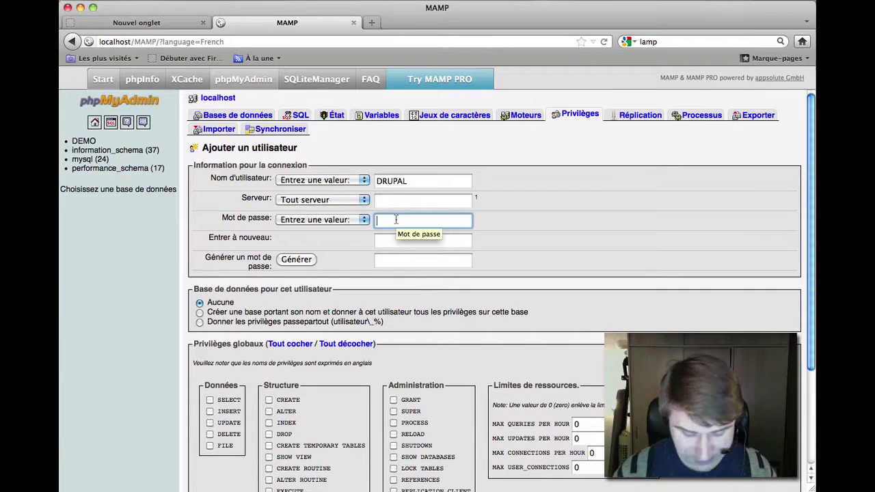
pyautogui.write('d')
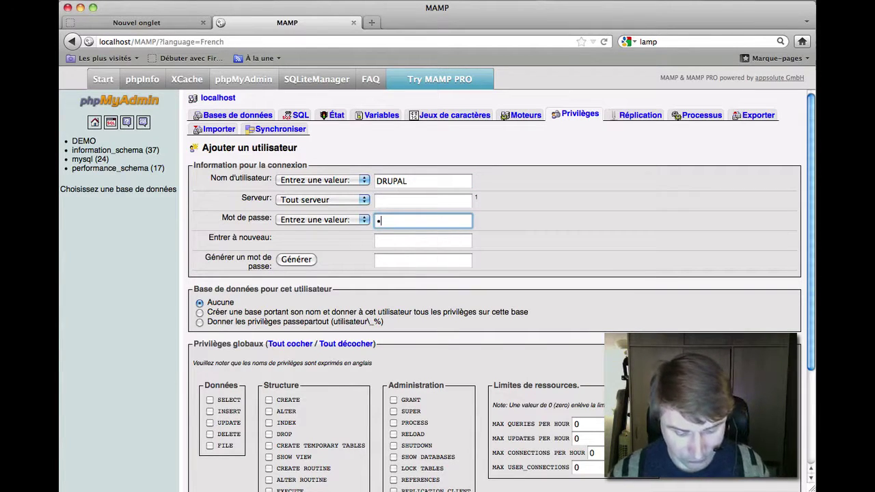
pyautogui.click(400, 242)
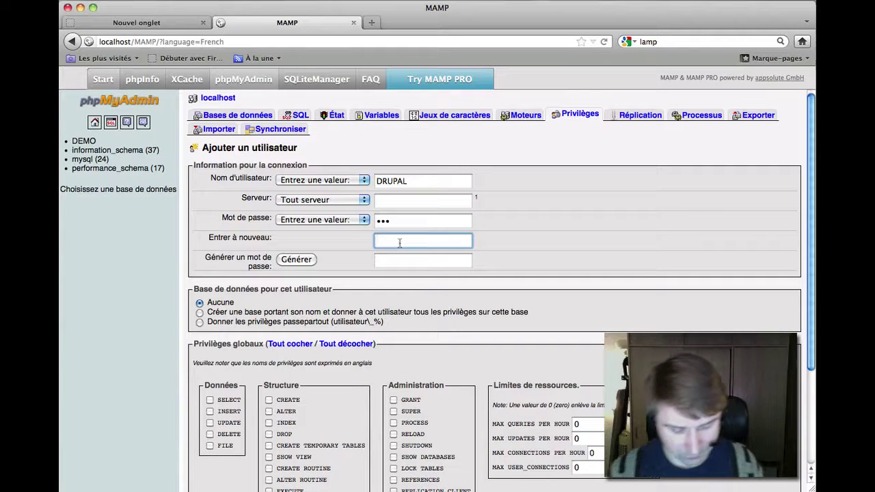
pyautogui.write('pwd')
pyautogui.click(305, 259)
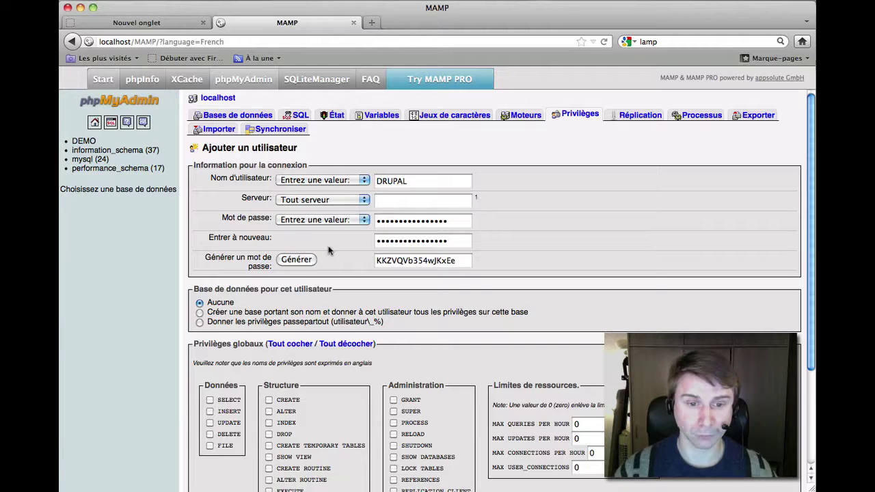
pyautogui.moveTo(469, 223); pyautogui.dragTo(338, 221)
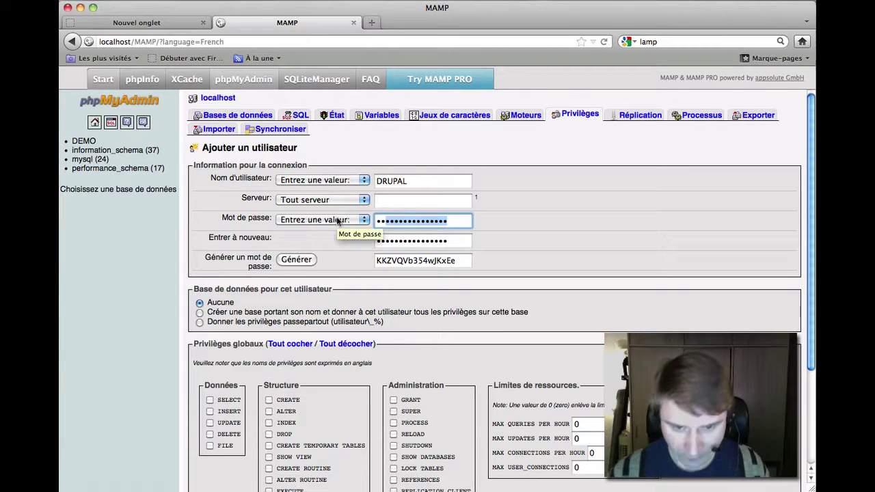
pyautogui.write('•••')
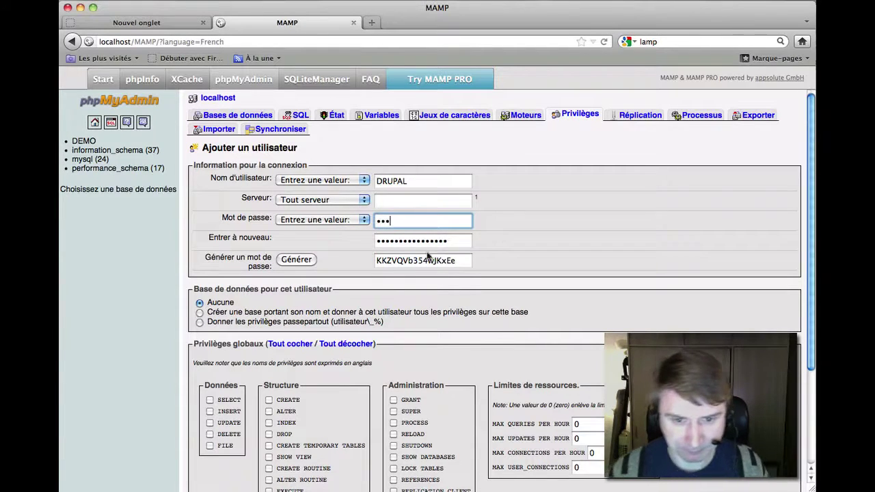
pyautogui.moveTo(471, 245); pyautogui.dragTo(341, 246)
pyautogui.write('•••')
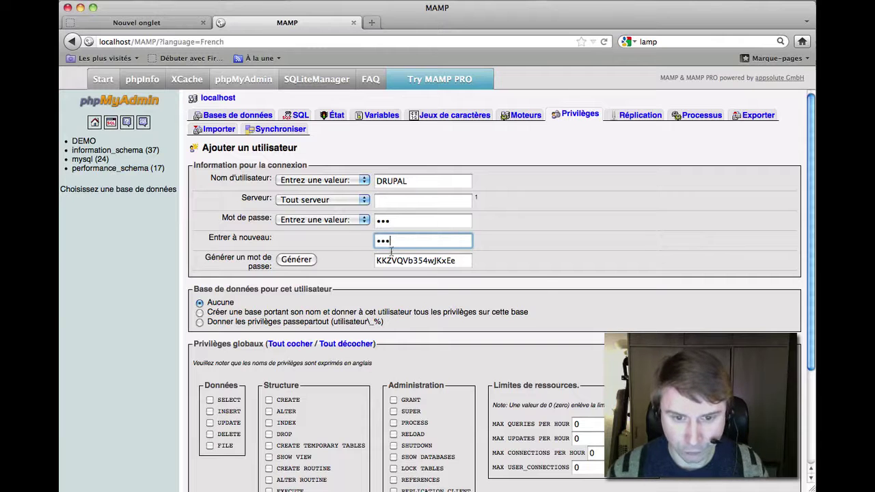
# Grant all global privileges with Tout cocher, create the user, and dismiss the remember-password prompt.
pyautogui.scroll(-4, 307, 209)
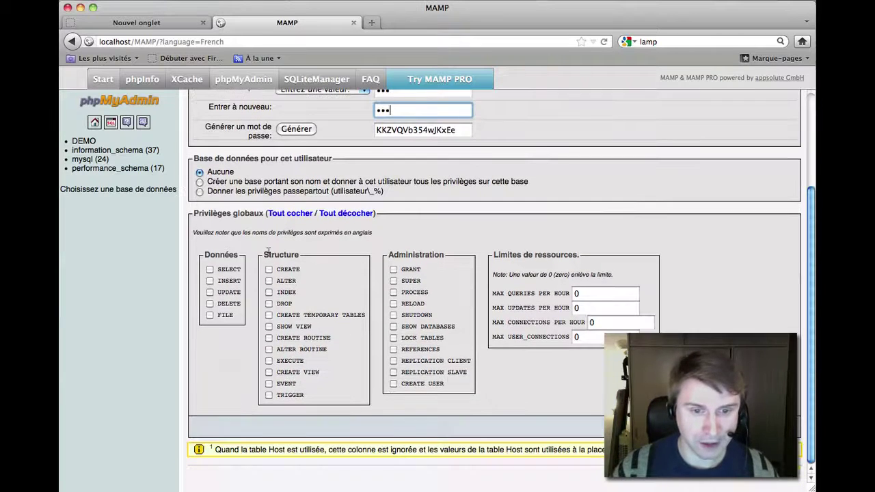
pyautogui.click(291, 214)
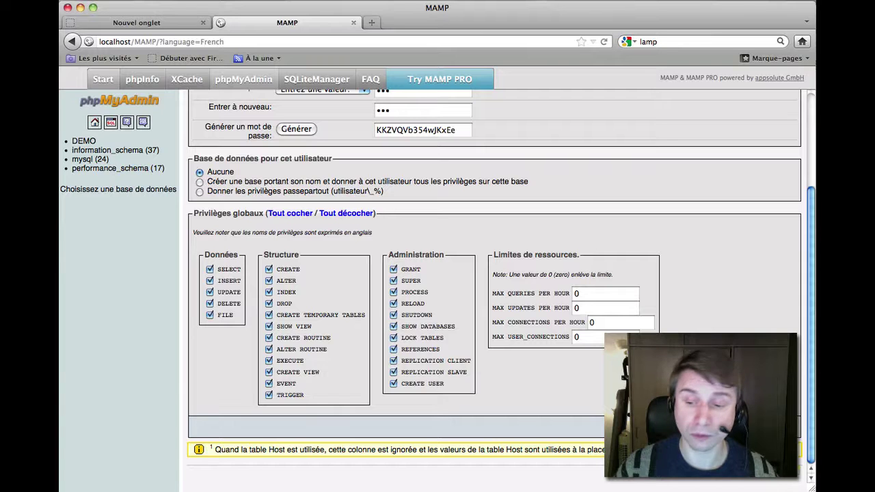
pyautogui.click(776, 427)
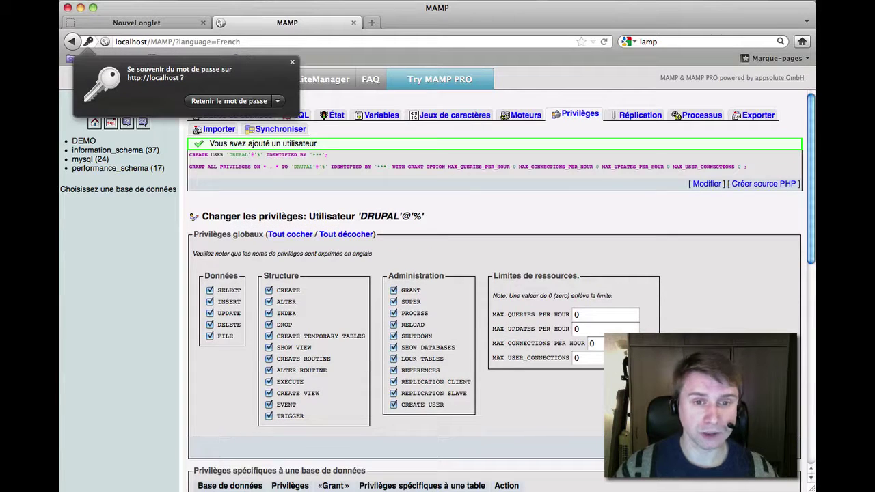
pyautogui.click(292, 62)
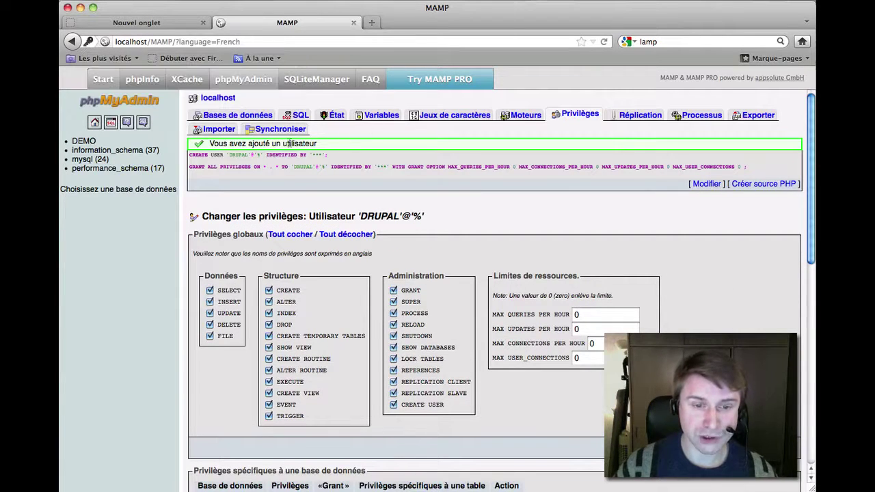
pyautogui.scroll(-6, 448, 171)
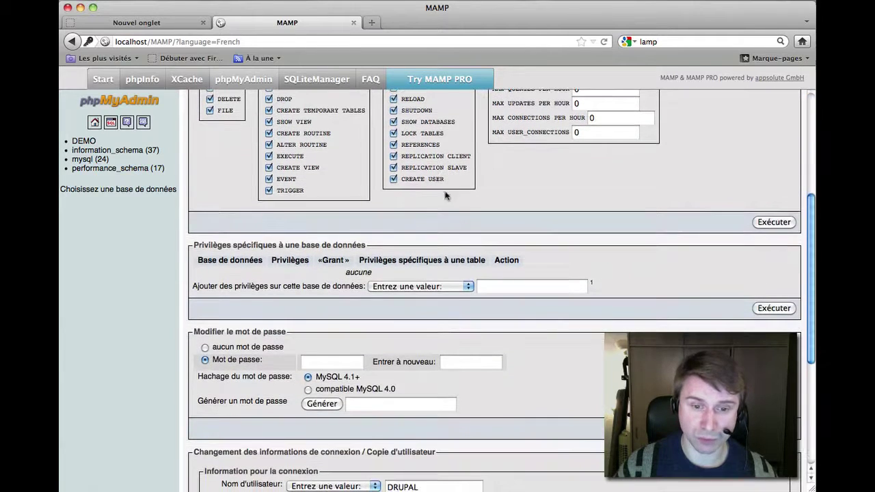
pyautogui.scroll(6, 428, 235)
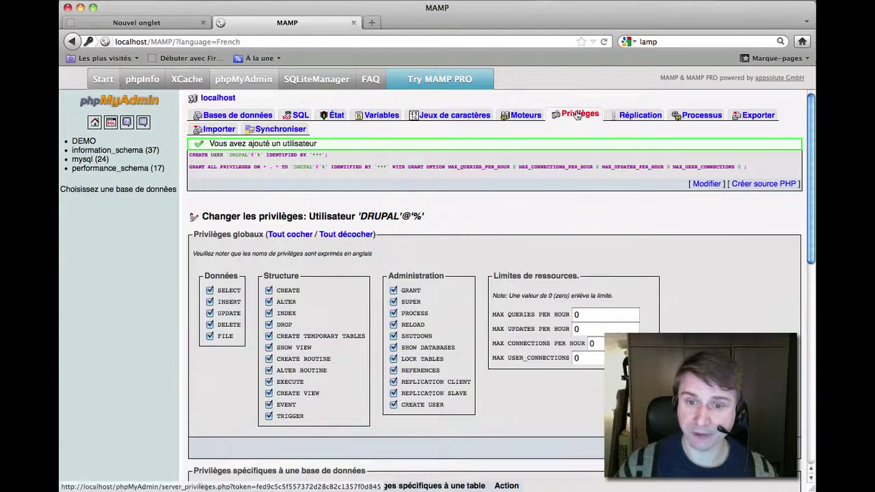
# Grant DRUPAL every privilege on DEMO via Tout cocher and Exécuter, then return to Bases de données.
pyautogui.click(578, 114)
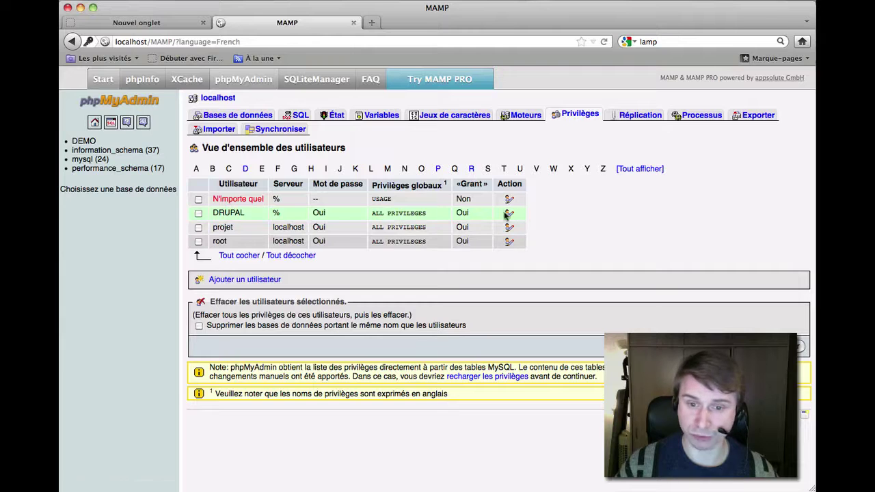
pyautogui.click(509, 214)
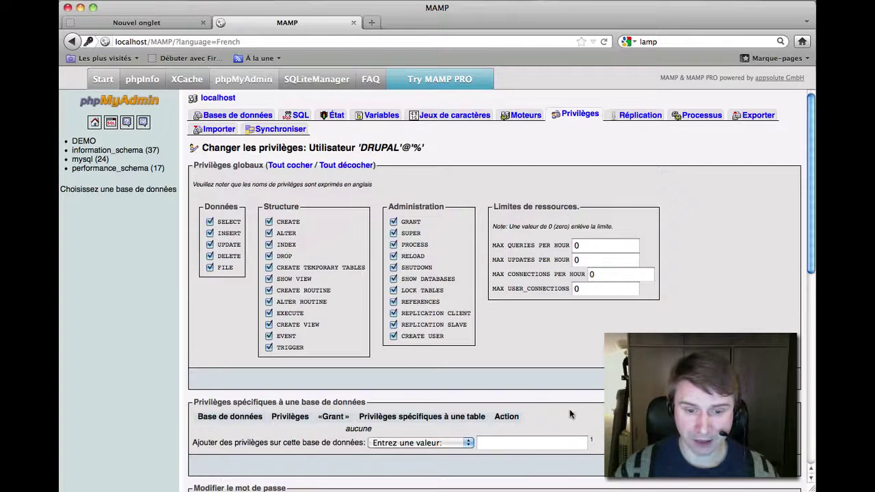
pyautogui.scroll(-5, 570, 409)
pyautogui.click(437, 261)
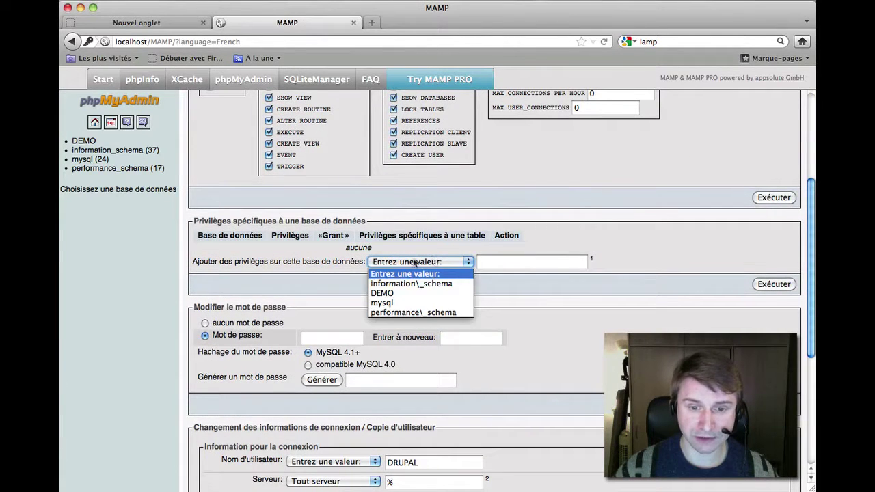
pyautogui.click(397, 293)
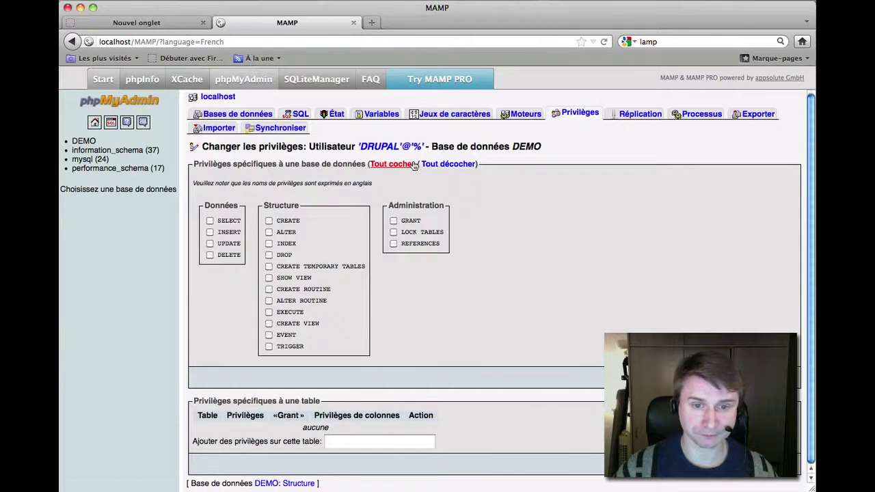
pyautogui.click(393, 164)
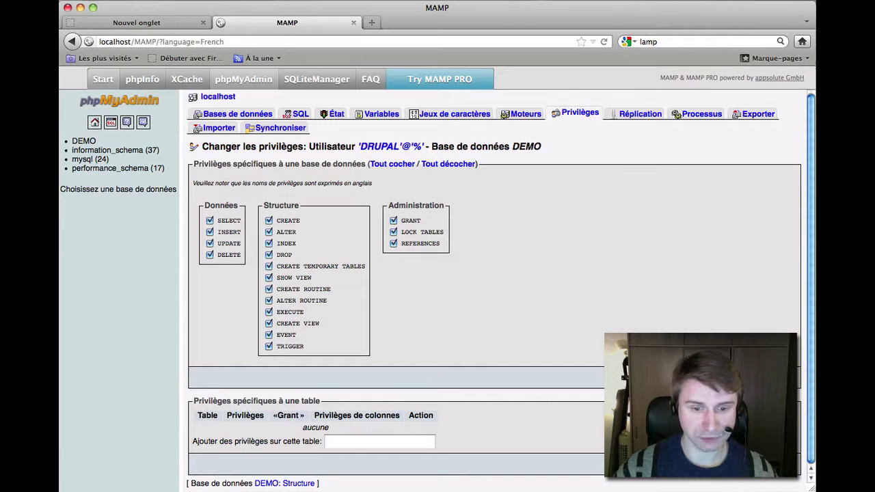
pyautogui.click(775, 377)
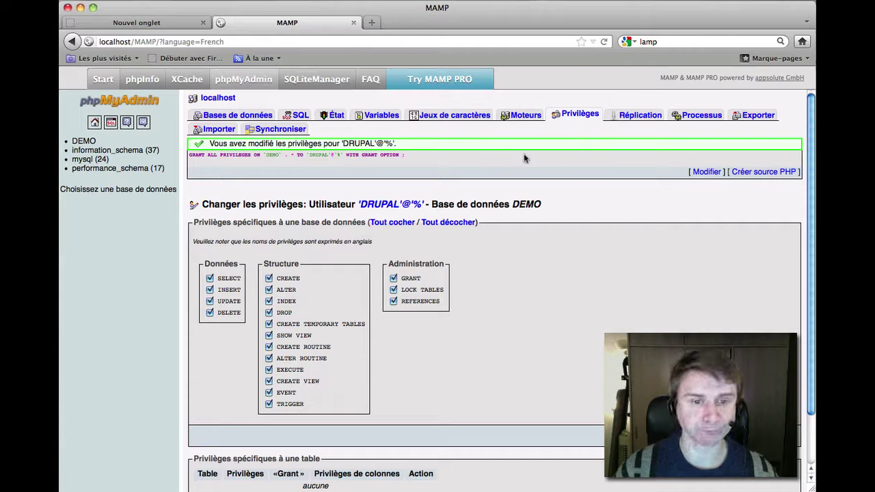
pyautogui.click(234, 115)
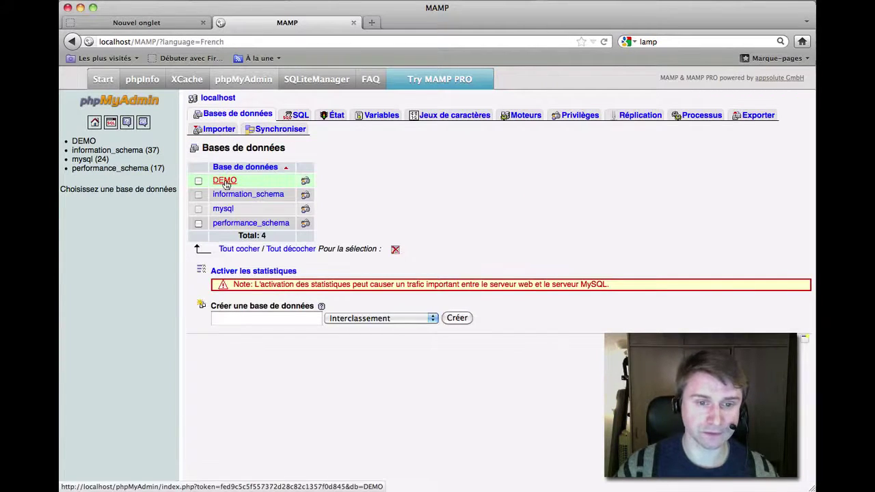
# List DEMO's users to confirm DRUPAL's privileges, then switch to the drupal.org window.
pyautogui.click(305, 181)
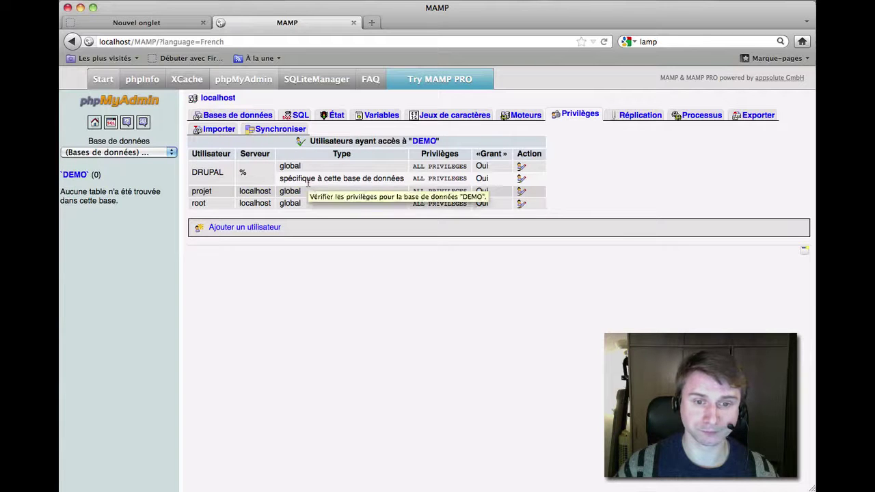
pyautogui.moveTo(192, 176); pyautogui.dragTo(225, 172)
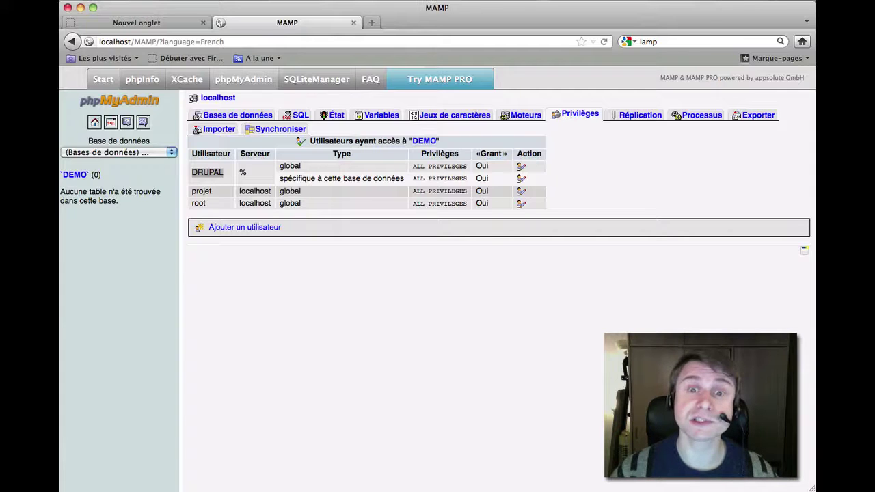
pyautogui.press('super+grave')
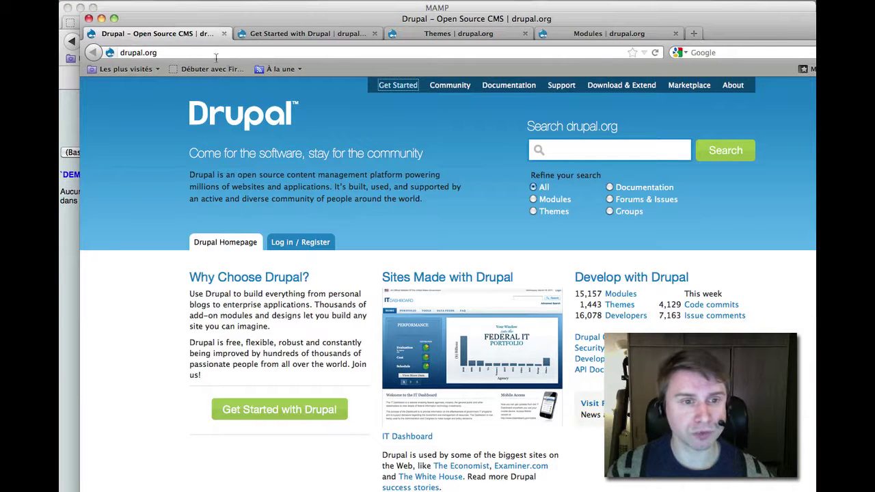
# Open the Drupal 7.12 core download page and view its Downloads table, then switch to Finder.
pyautogui.click(191, 53)
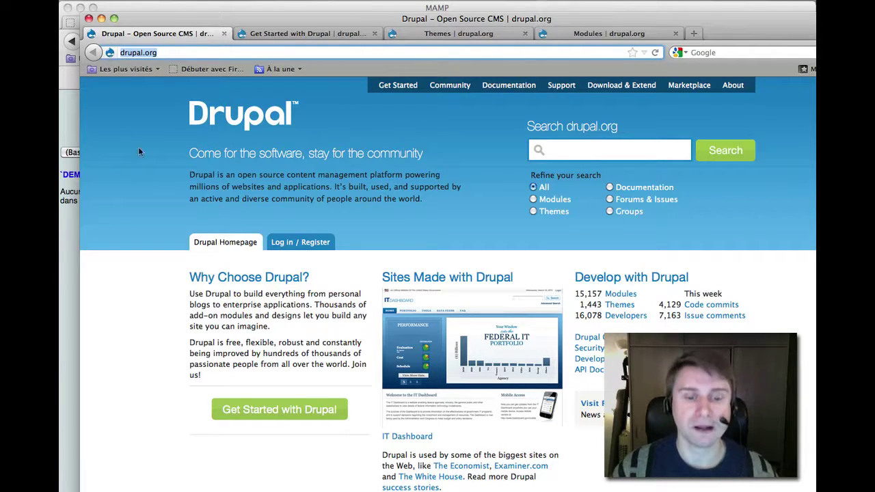
pyautogui.click(300, 34)
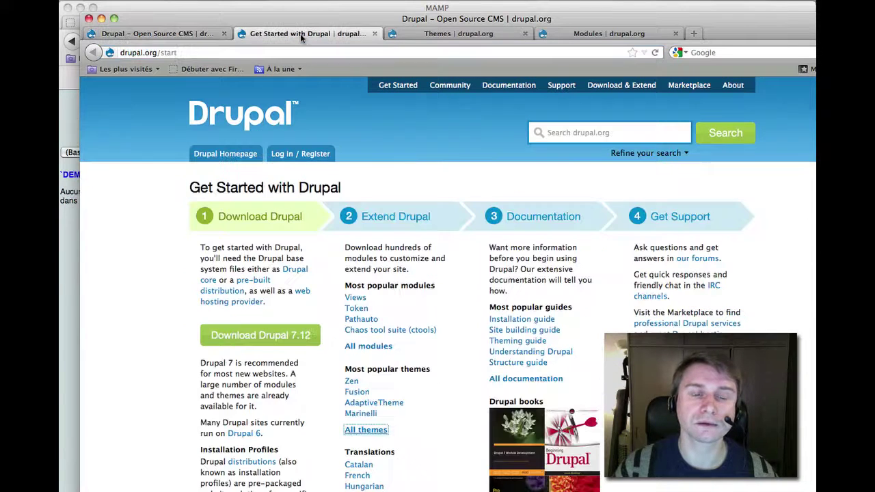
pyautogui.click(279, 342)
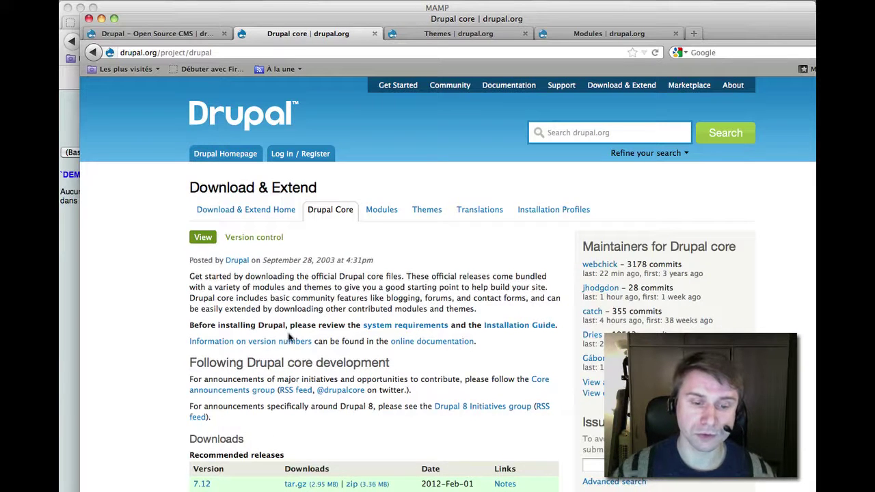
pyautogui.scroll(-5, 294, 338)
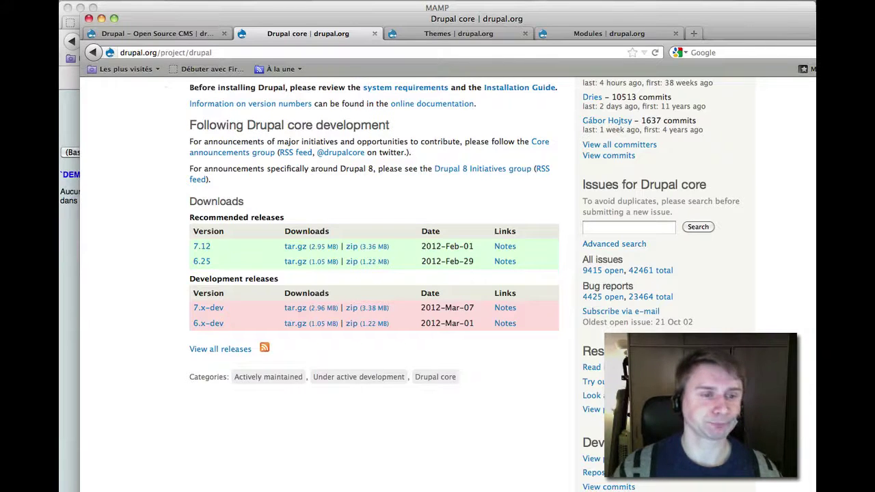
pyautogui.press('super+Tab')
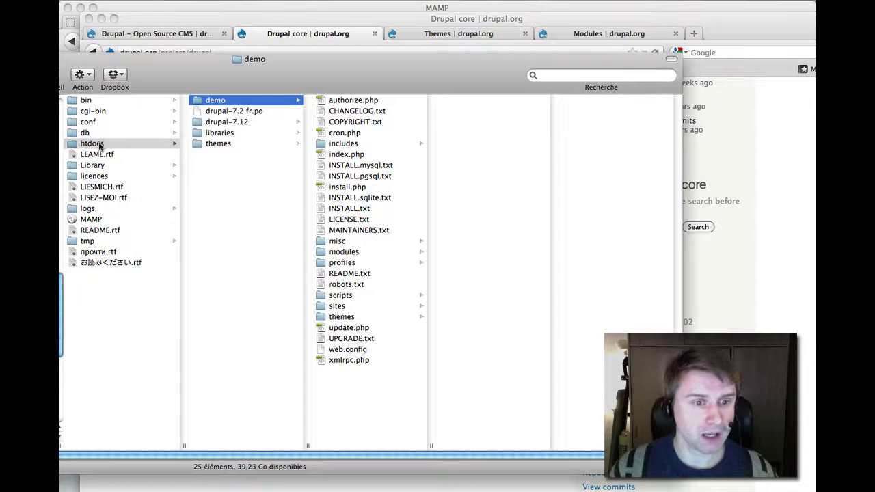
# Compare the drupal-7.12 and demo folders in htdocs, selecting then deselecting demo's 25 files.
pyautogui.click(91, 144)
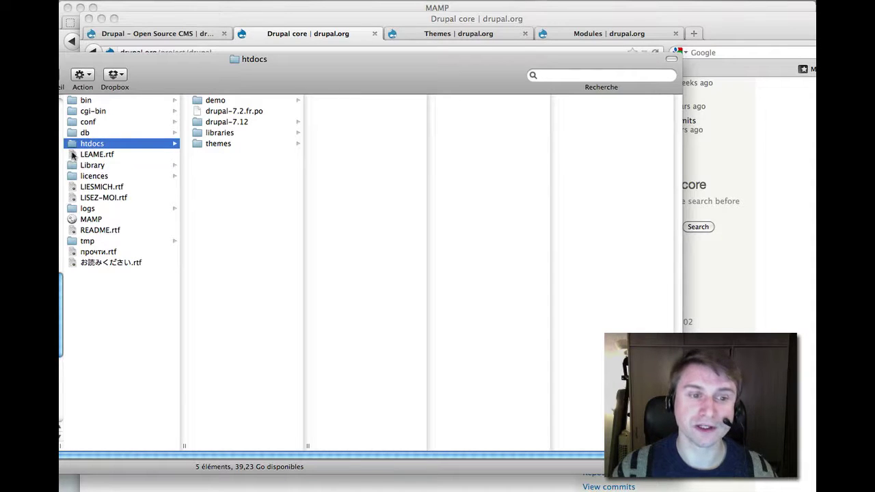
pyautogui.click(239, 121)
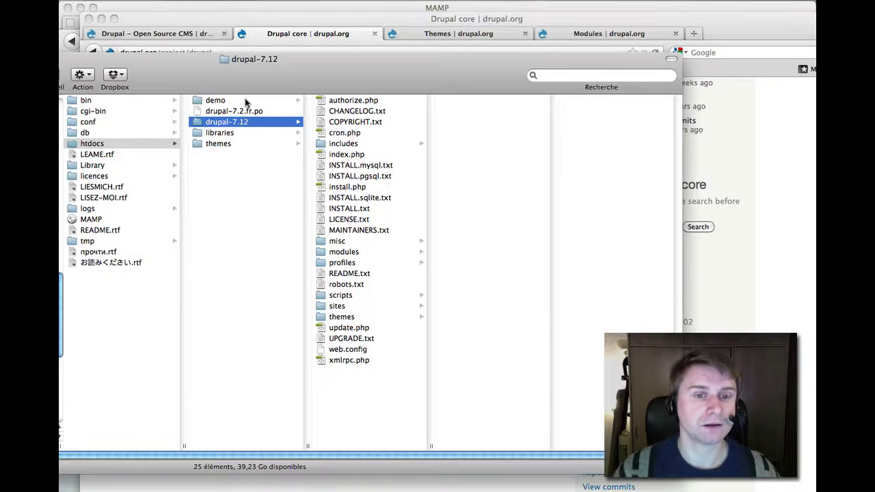
pyautogui.click(245, 101)
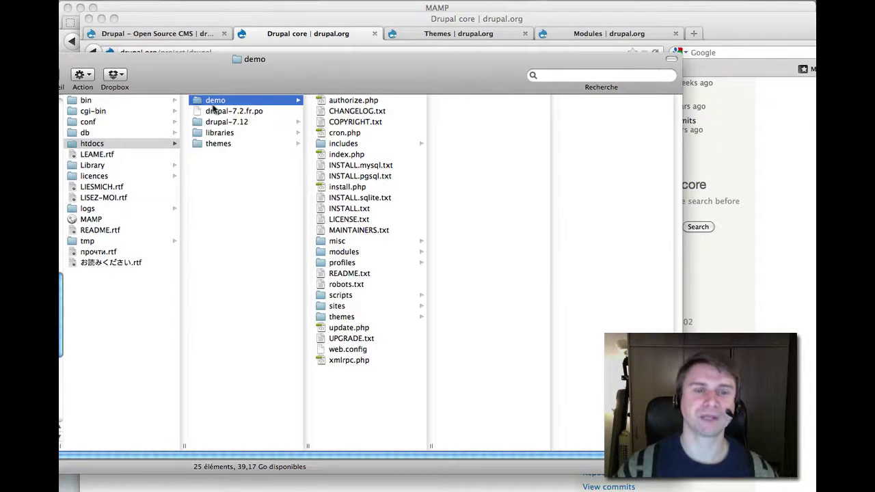
pyautogui.moveTo(347, 384); pyautogui.dragTo(336, 100)
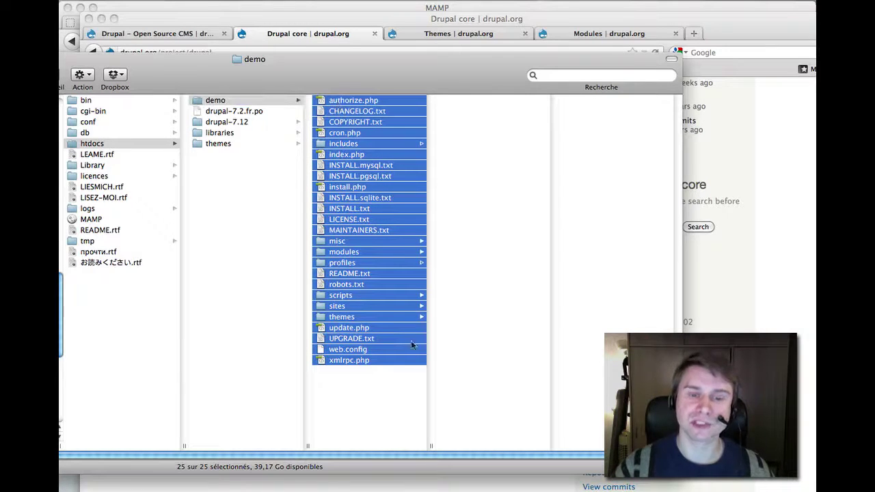
pyautogui.click(372, 396)
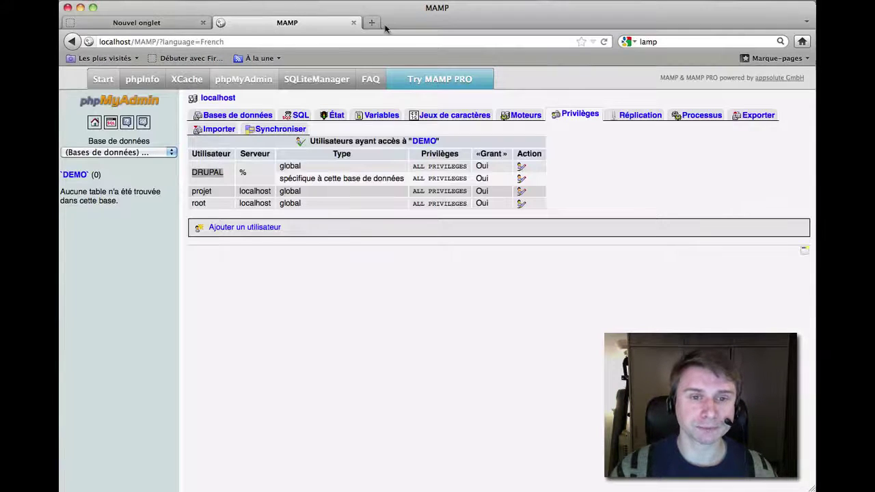
pyautogui.click(164, 25)
pyautogui.write('l')
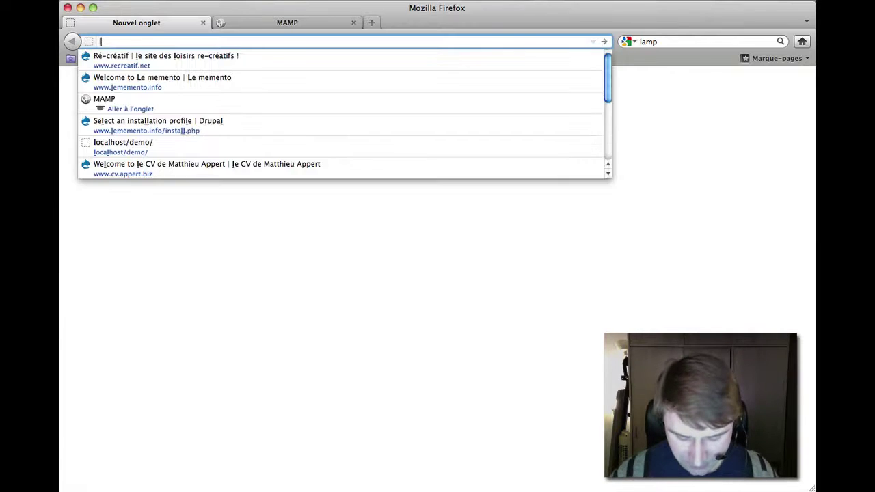
pyautogui.press('BackSpace')
pyautogui.write('http://localhost/demo')
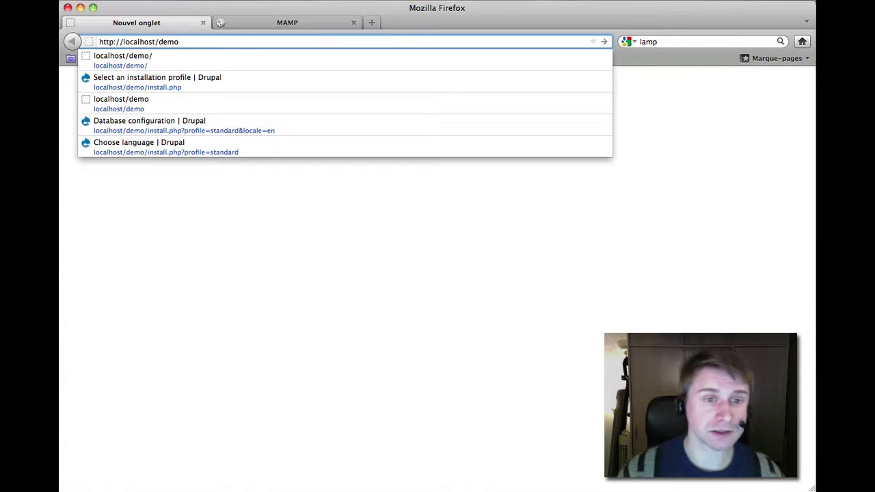
pyautogui.moveTo(180, 41); pyautogui.dragTo(159, 41)
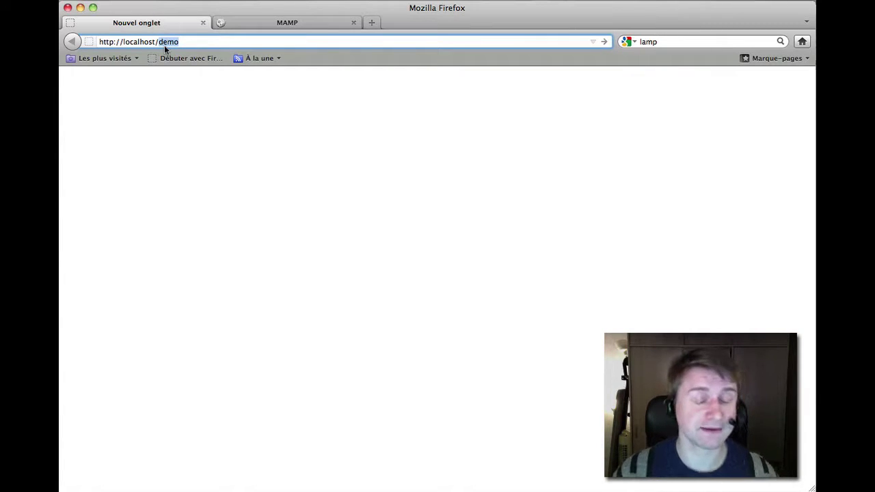
pyautogui.press('Right')
pyautogui.press('Return')
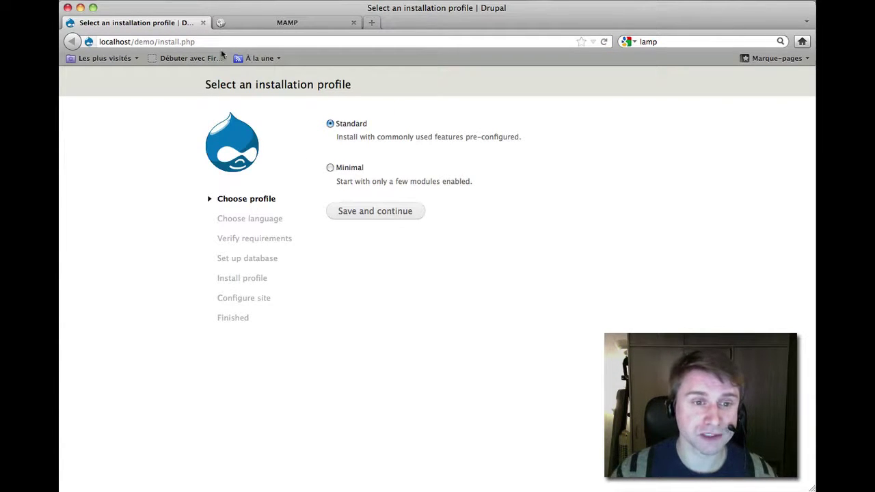
# Continue past the Standard profile, then past English (built-in) language selection.
pyautogui.moveTo(197, 41); pyautogui.dragTo(158, 42)
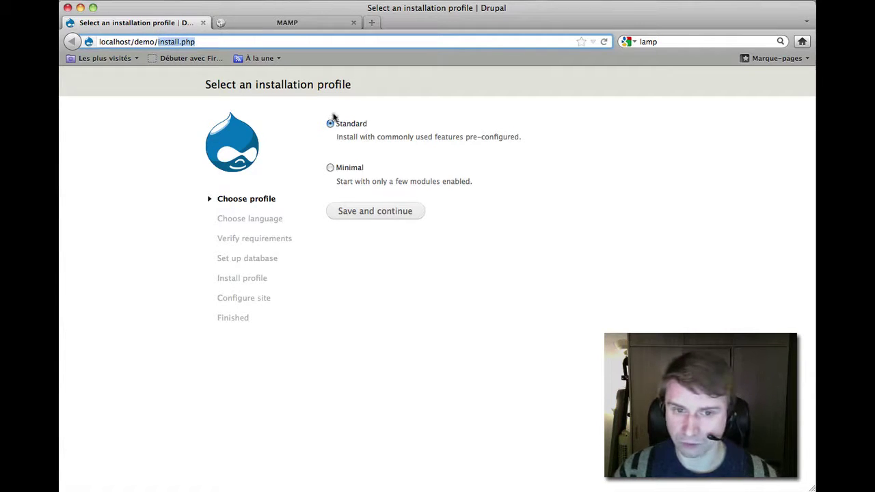
pyautogui.click(368, 212)
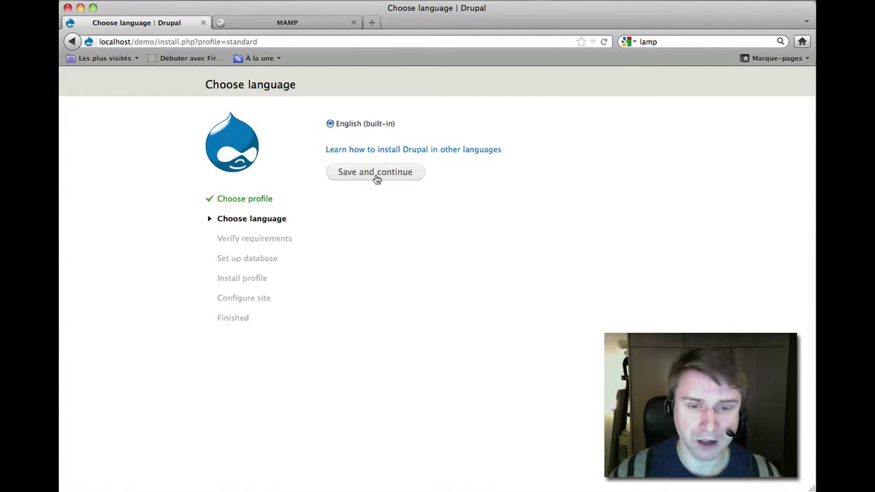
pyautogui.moveTo(406, 124); pyautogui.dragTo(338, 129)
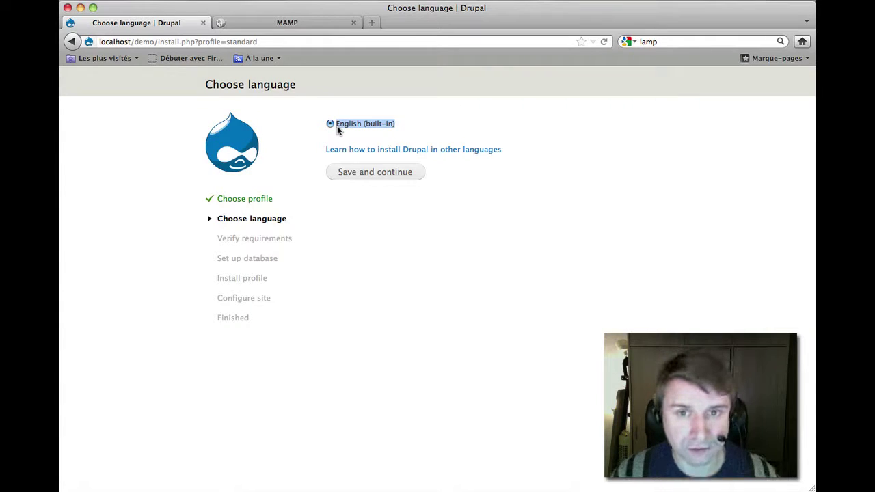
pyautogui.click(354, 173)
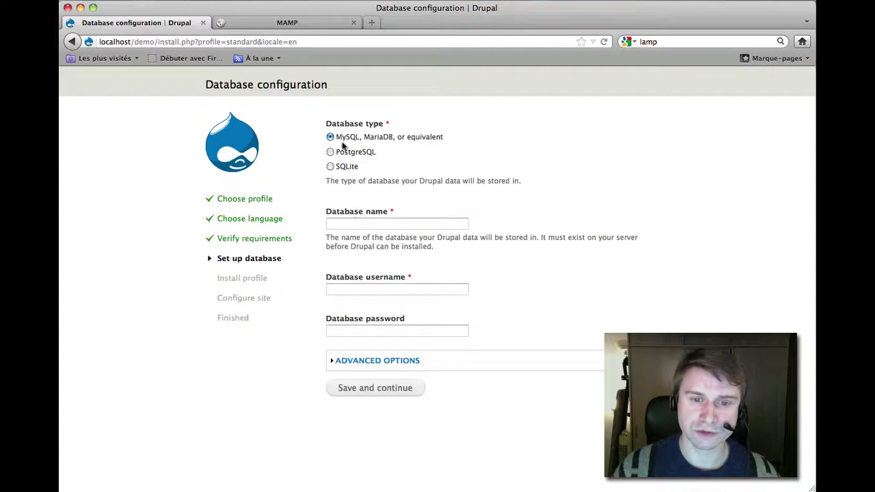
# Enter database name DEMO and username DRUPAL, review the advanced options, and submit the database settings.
pyautogui.click(403, 223)
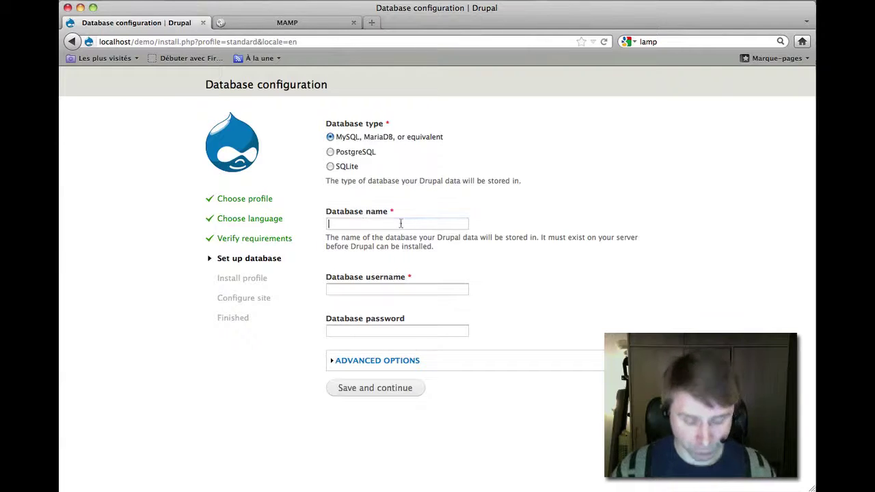
pyautogui.write('DEMO')
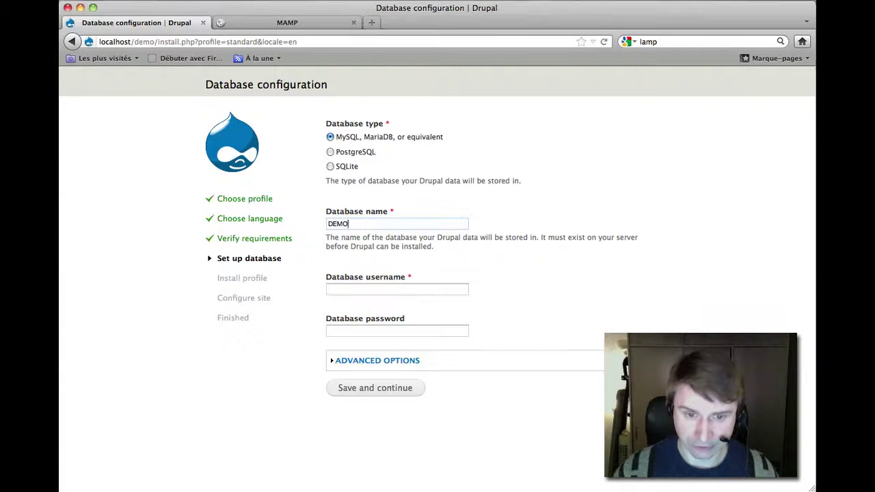
pyautogui.press('Tab')
pyautogui.write('D')
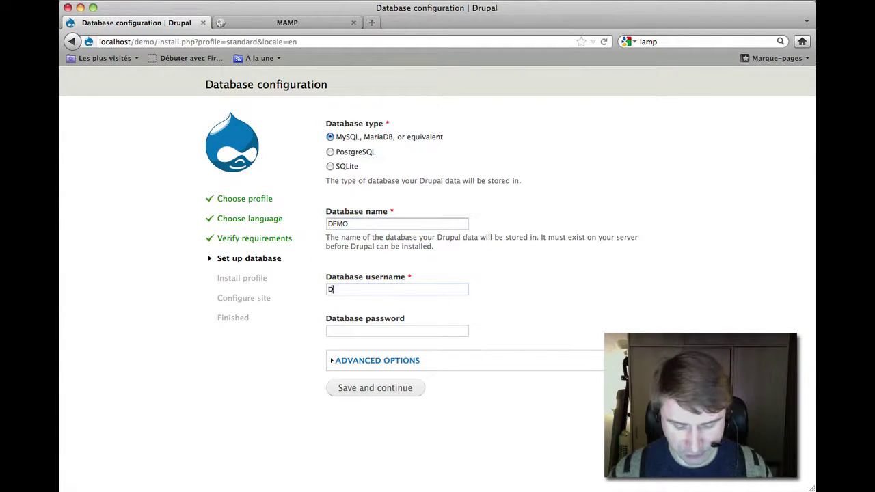
pyautogui.write('RUPAL')
pyautogui.press('Tab')
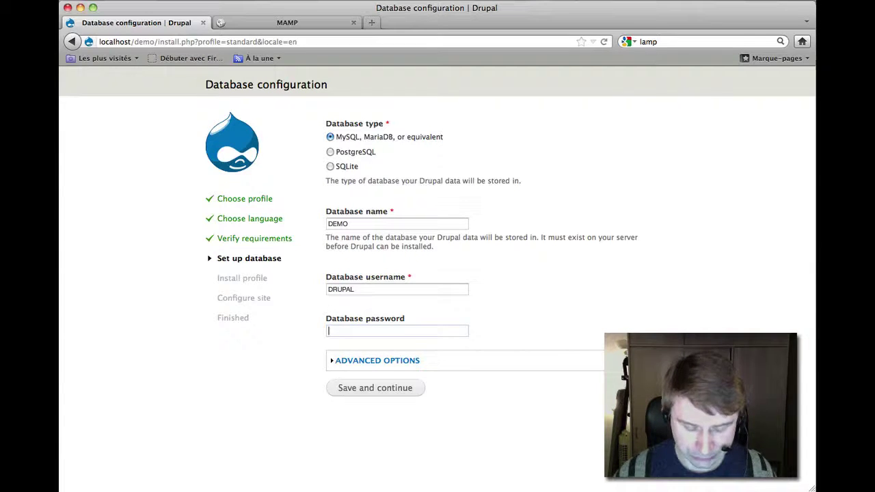
pyautogui.click(383, 361)
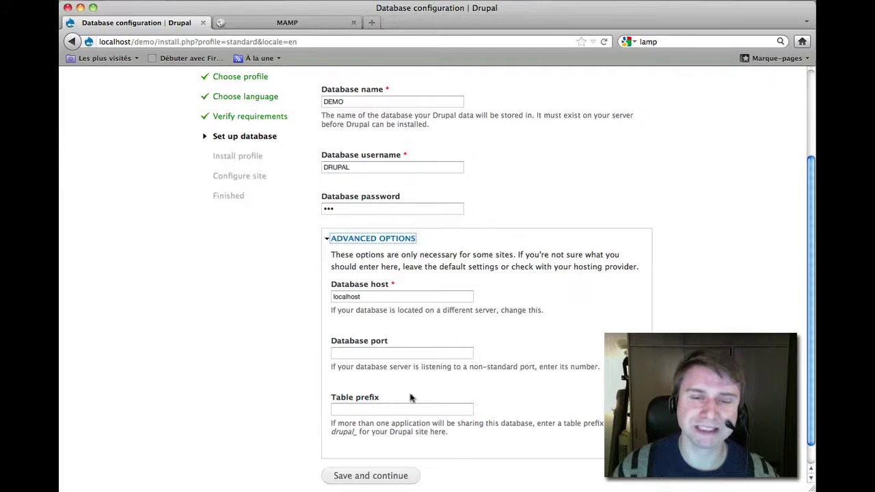
pyautogui.click(393, 238)
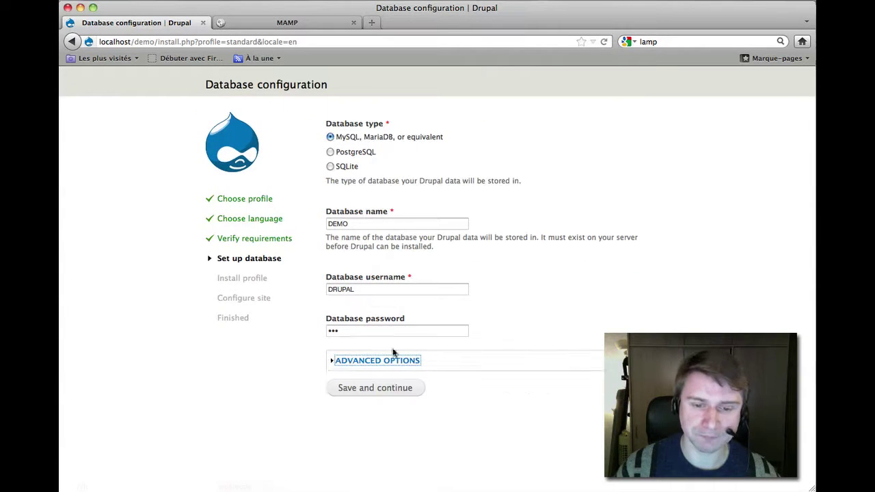
pyautogui.click(375, 389)
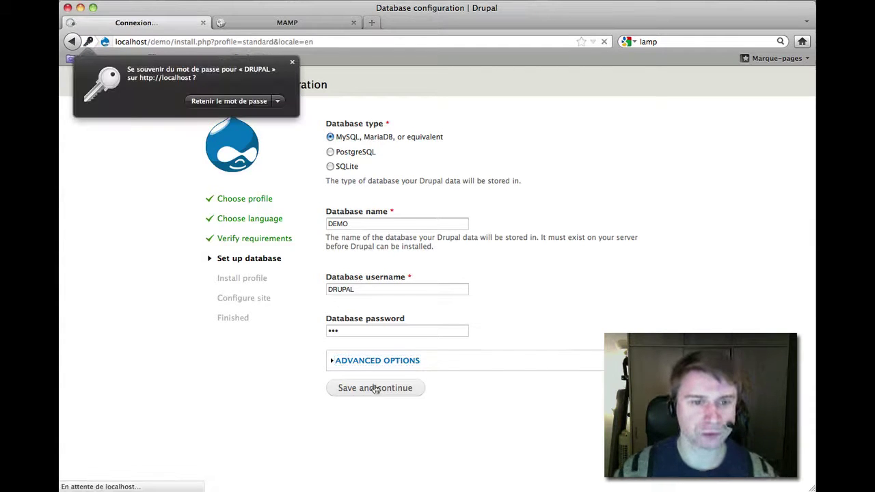
# Dismiss Firefox's save-password prompt while the installation profile finishes.
pyautogui.click(292, 63)
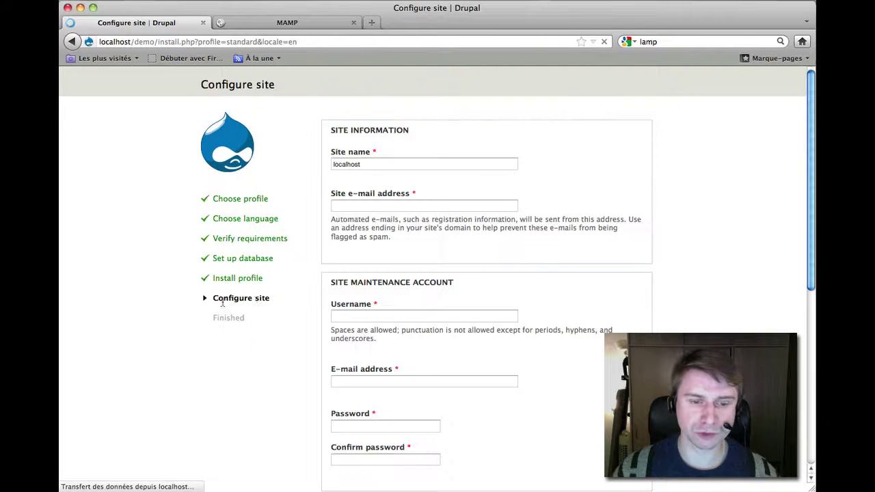
# Replace the site name localhost with demo and enter the site e-mail address.
pyautogui.moveTo(370, 165); pyautogui.dragTo(307, 162)
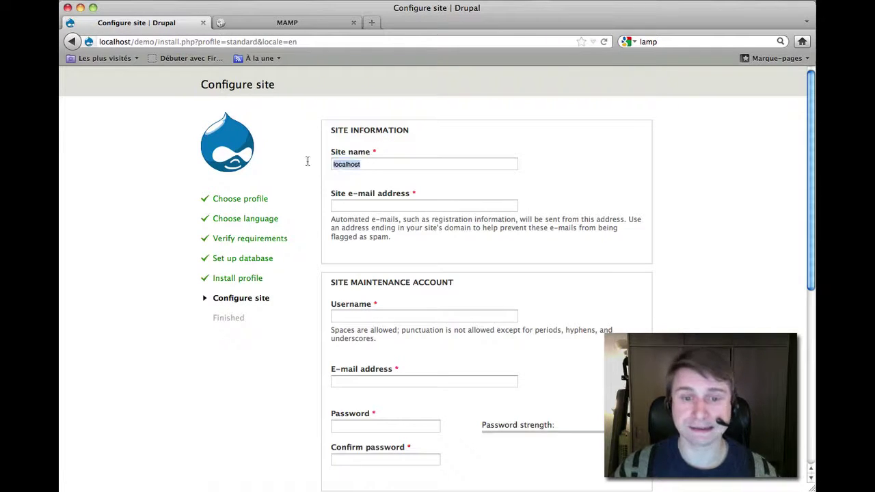
pyautogui.write('demo')
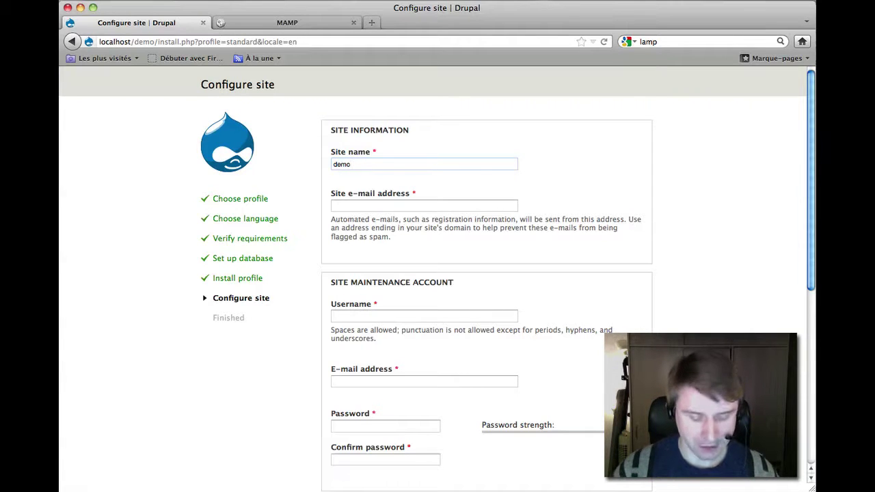
pyautogui.click(424, 205)
pyautogui.write('support@')
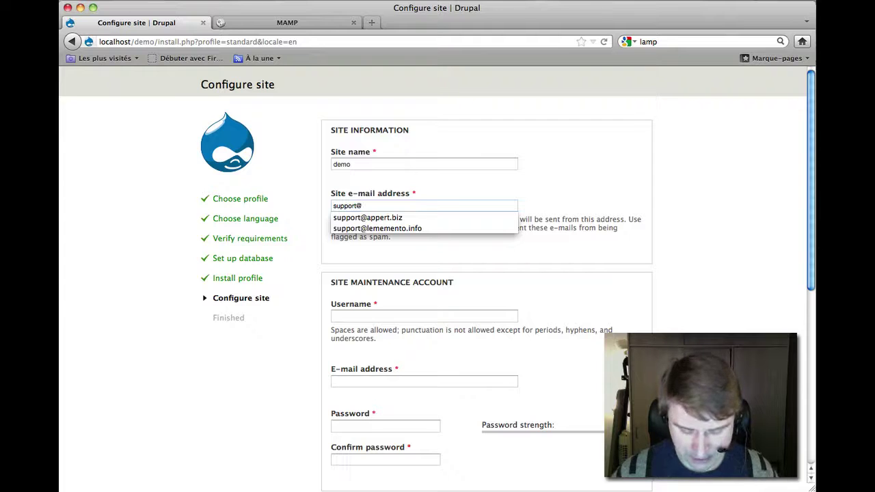
pyautogui.write('demo')
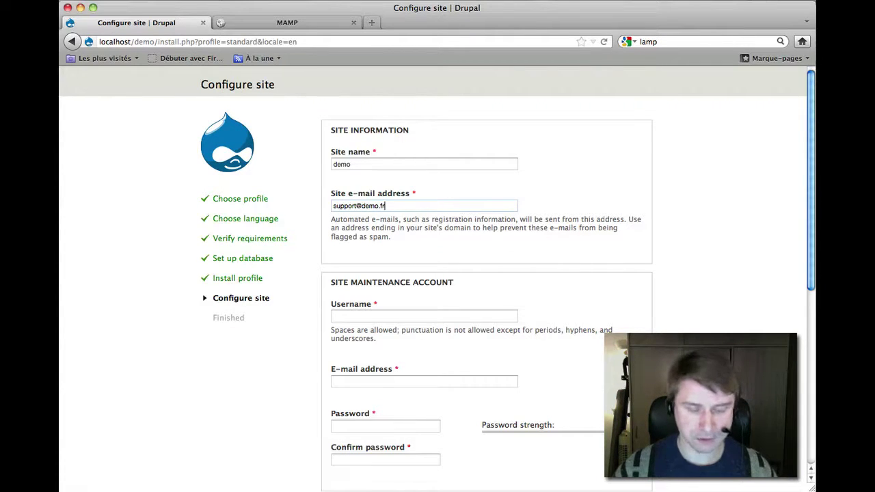
pyautogui.write('.fr')
pyautogui.press('Tab')
pyautogui.moveTo(413, 209); pyautogui.dragTo(318, 205)
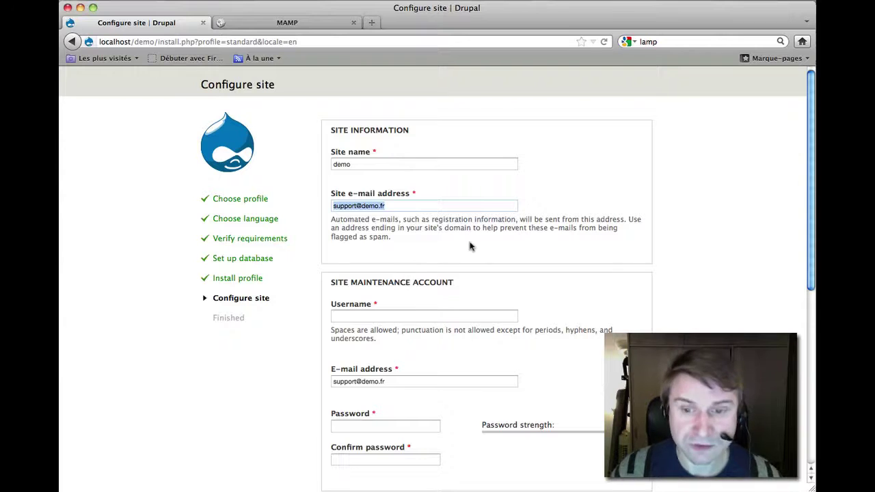
pyautogui.moveTo(395, 208); pyautogui.dragTo(287, 204)
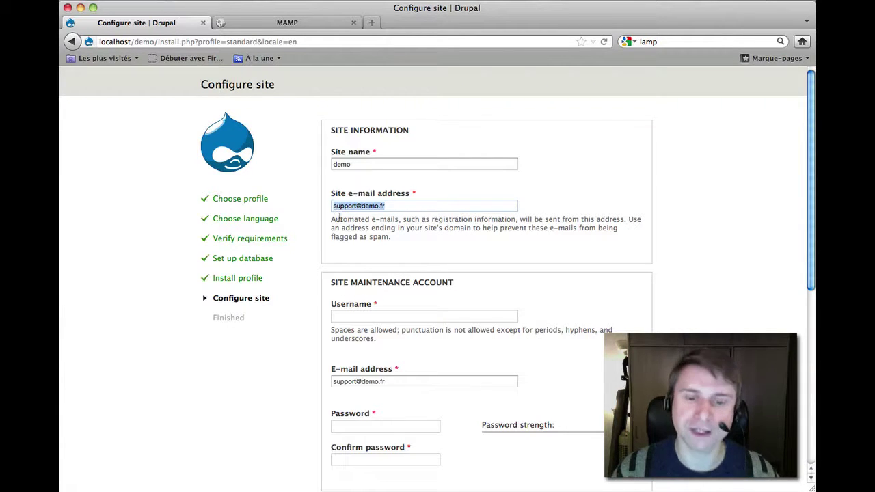
# Set the maintenance account username to admin and enter a matching password twice.
pyautogui.click(371, 319)
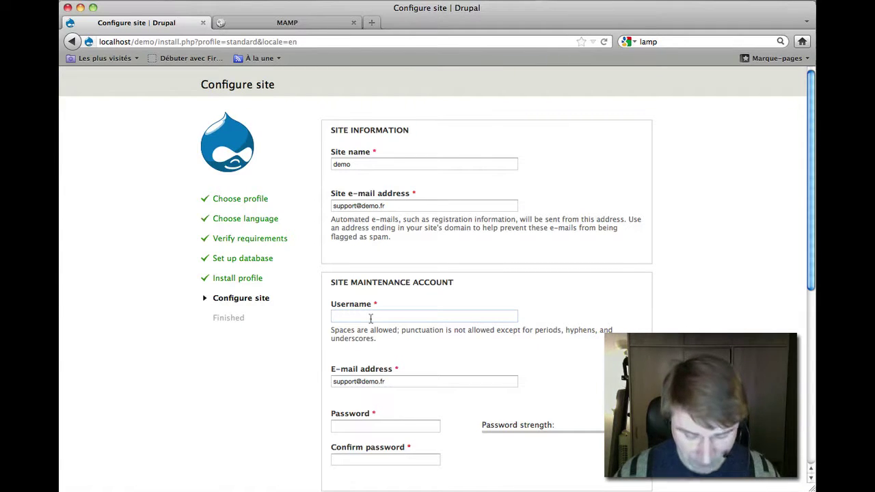
pyautogui.write('admin')
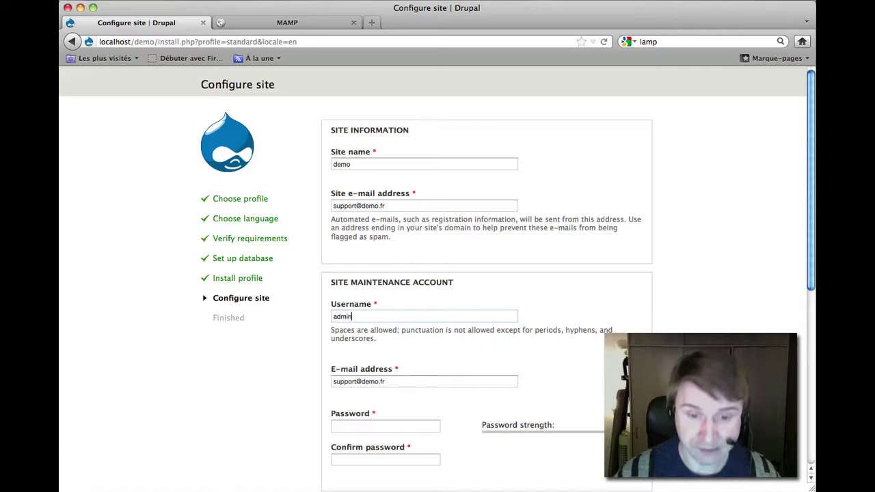
pyautogui.press('Tab')
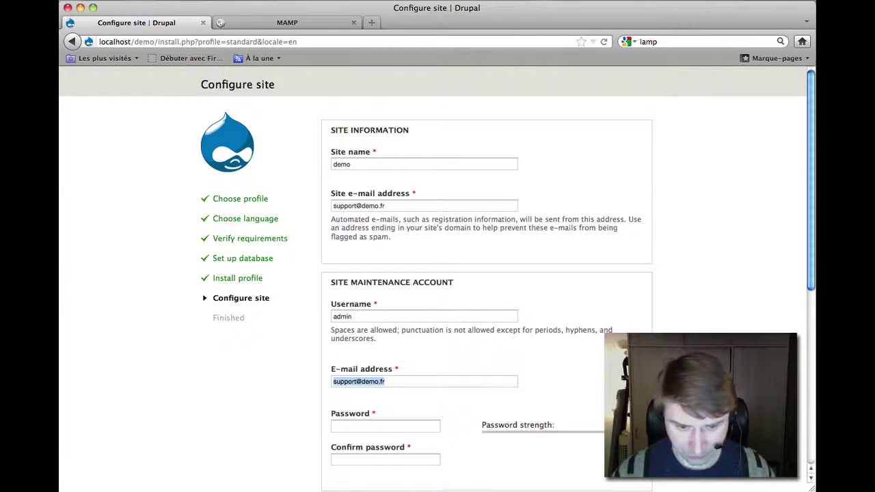
pyautogui.press('Tab')
pyautogui.write('abc')
pyautogui.press('Tab')
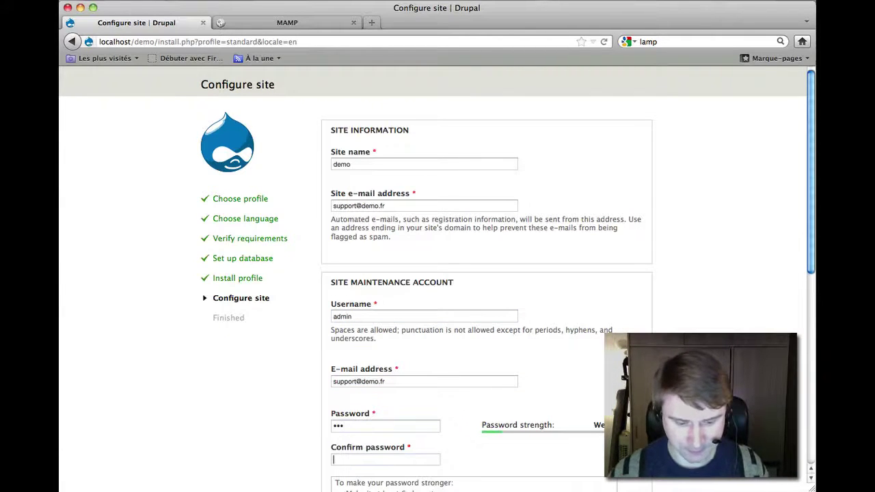
pyautogui.write('abc')
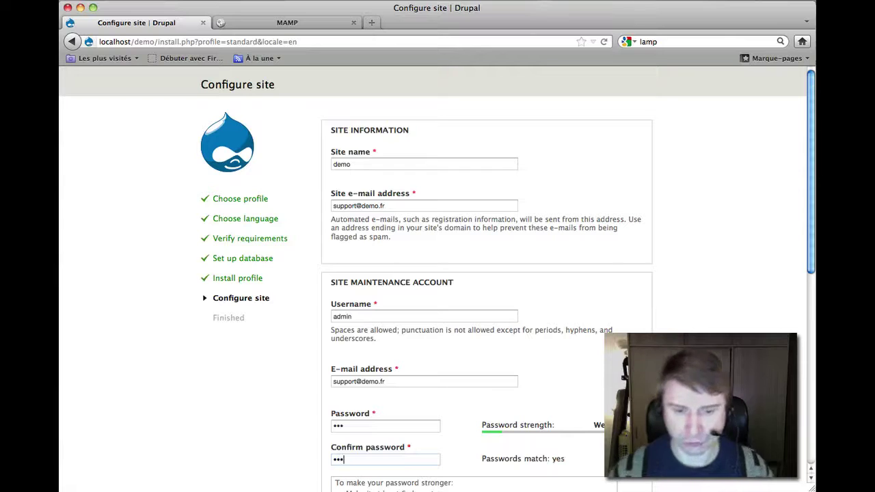
pyautogui.scroll(-5, 481, 458)
pyautogui.scroll(-2, 481, 458)
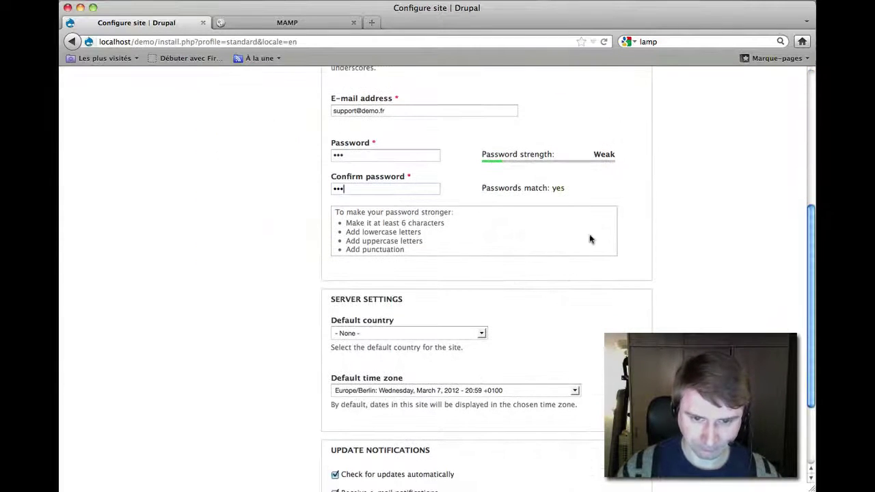
# Set the default country to France.
pyautogui.scroll(-3, 547, 253)
pyautogui.click(480, 222)
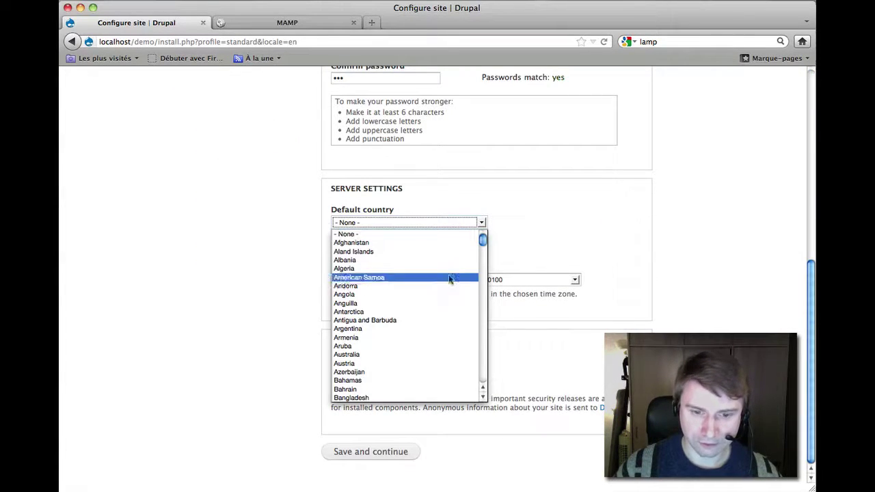
pyautogui.press('f')
pyautogui.press('f')
pyautogui.press('f')
pyautogui.press('f')
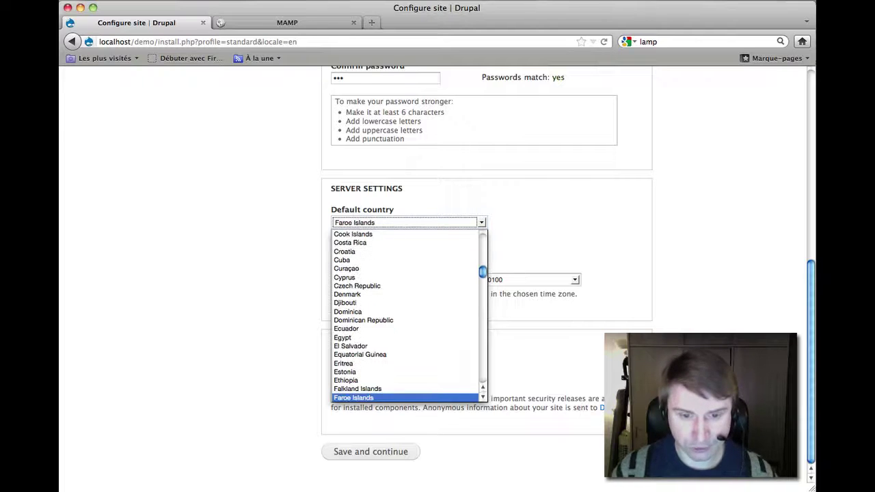
pyautogui.press('f')
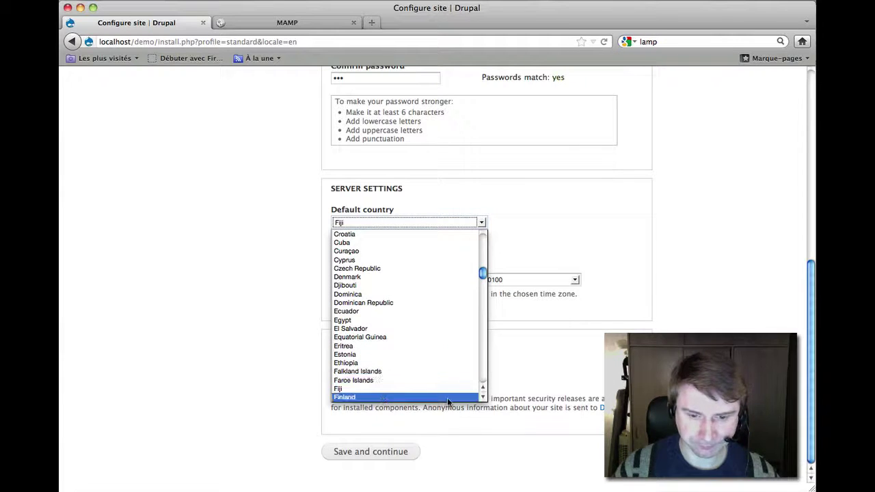
pyautogui.scroll(-3, 429, 388)
pyautogui.click(429, 381)
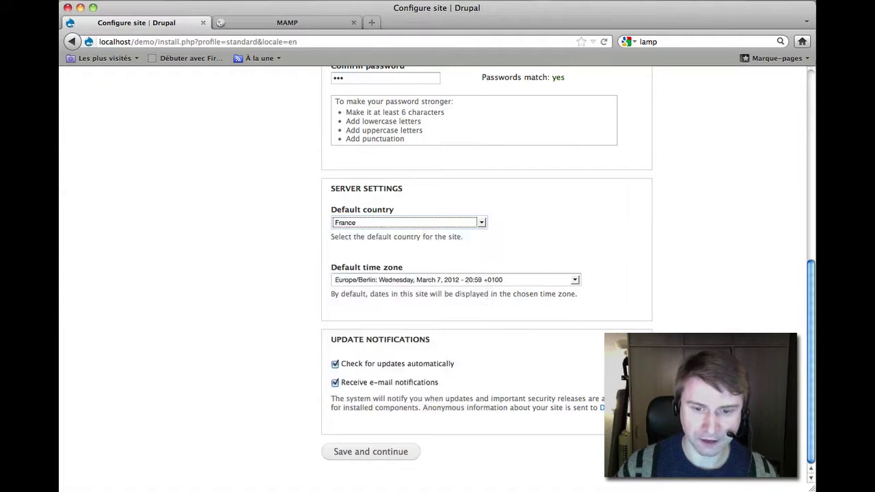
# Set the default time zone to Europe/Paris.
pyautogui.click(524, 279)
pyautogui.scroll(-5, 554, 382)
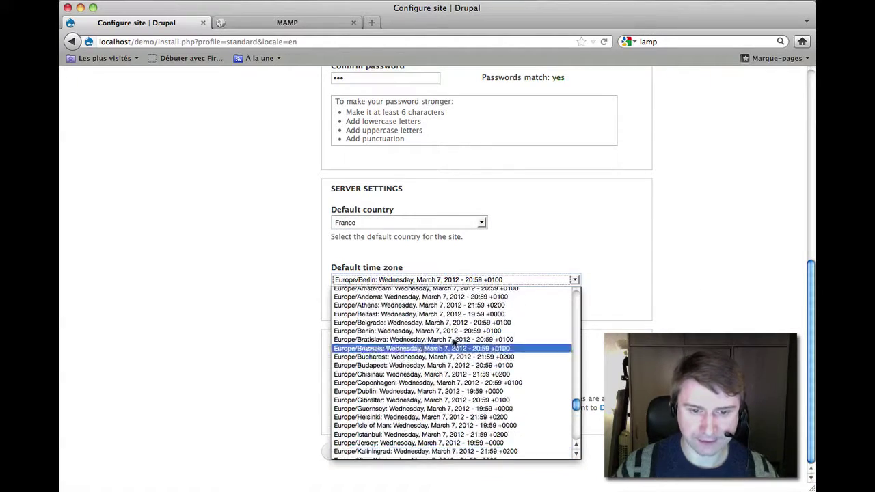
pyautogui.scroll(2, 411, 335)
pyautogui.scroll(-10, 401, 331)
pyautogui.scroll(-5, 401, 330)
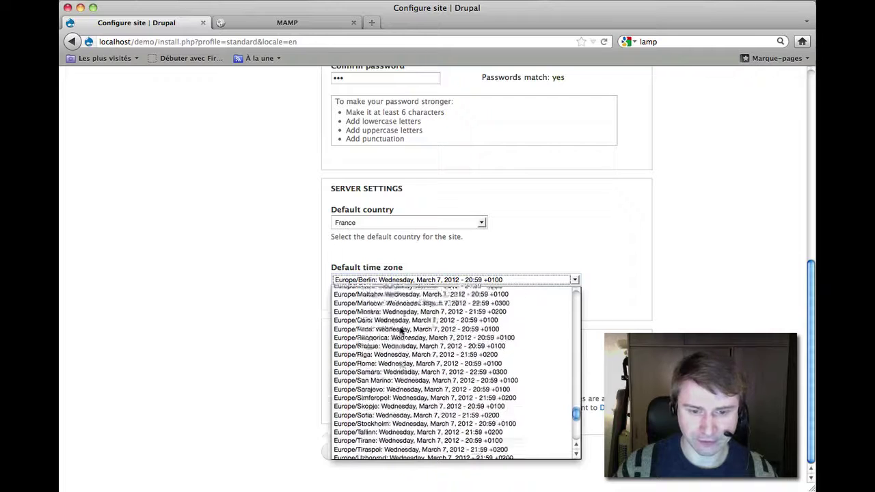
pyautogui.scroll(3, 401, 331)
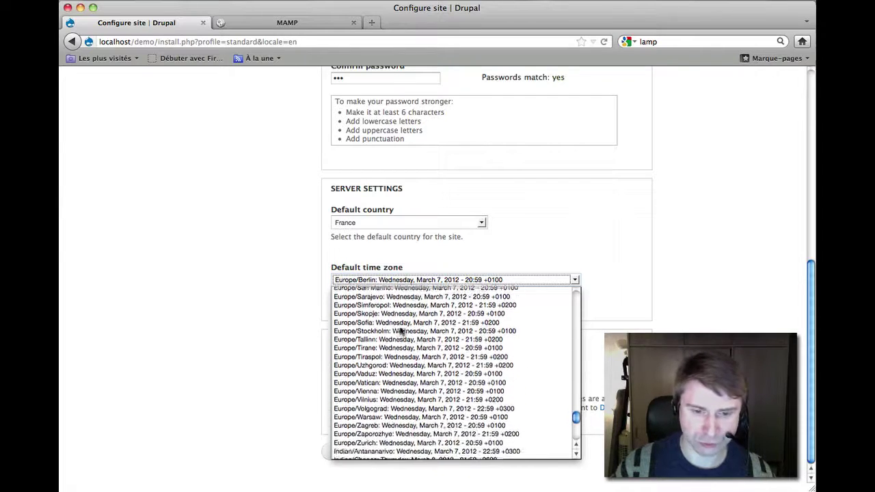
pyautogui.click(376, 325)
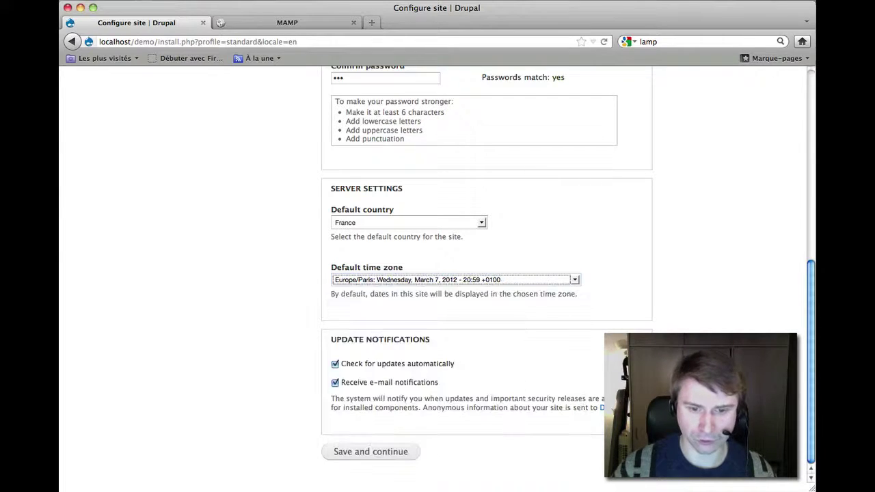
# Uncheck automatic update checks, save the site configuration, and dismiss the password prompt.
pyautogui.click(396, 365)
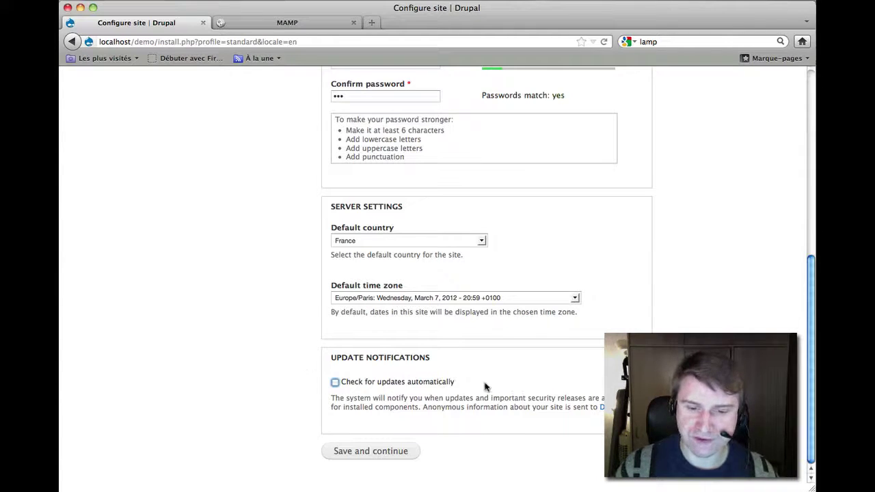
pyautogui.moveTo(486, 387); pyautogui.dragTo(344, 386)
pyautogui.click(500, 381)
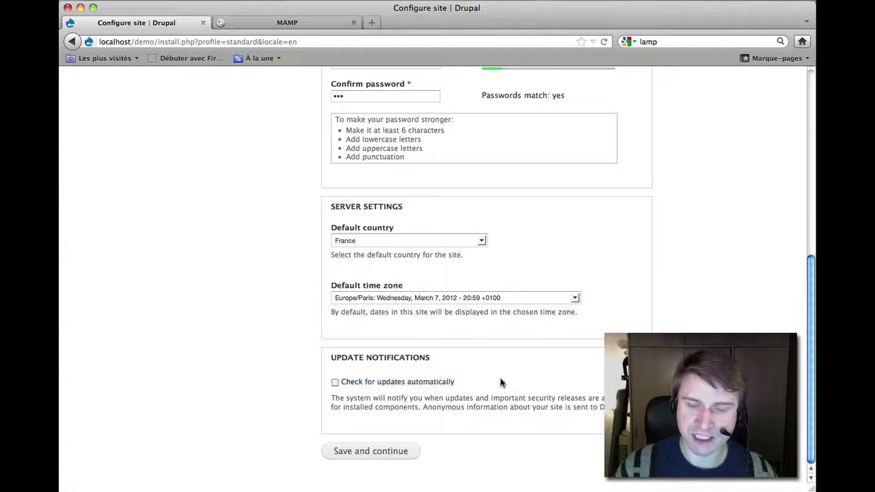
pyautogui.click(388, 451)
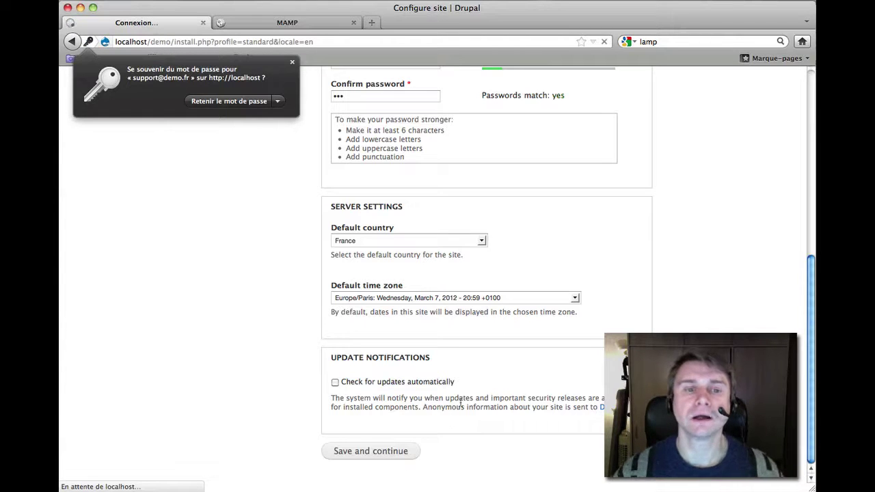
pyautogui.click(292, 62)
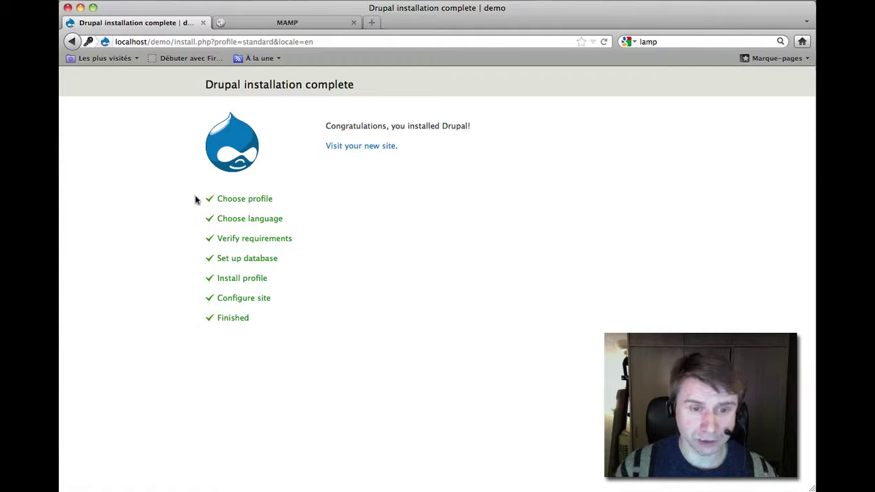
# Follow the Visit your new site link to reach localhost/demo's Welcome to demo page.
pyautogui.click(368, 147)
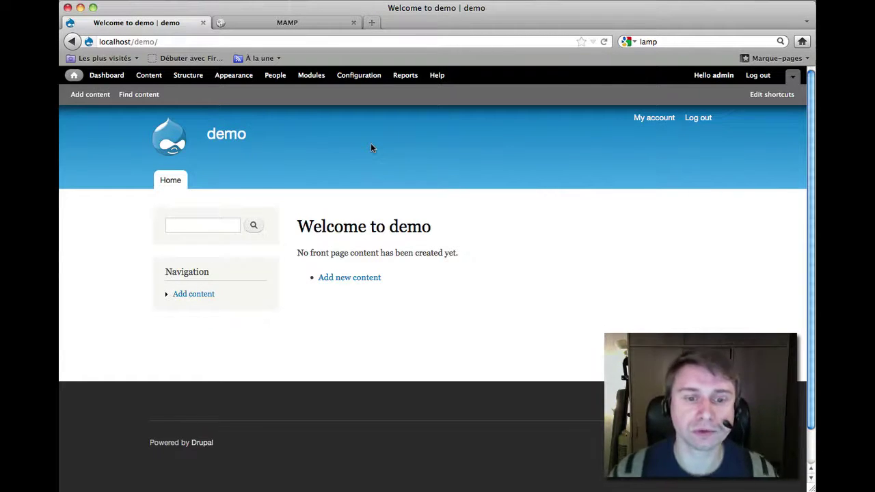
pyautogui.moveTo(132, 41); pyautogui.dragTo(99, 42)
pyautogui.click(235, 44)
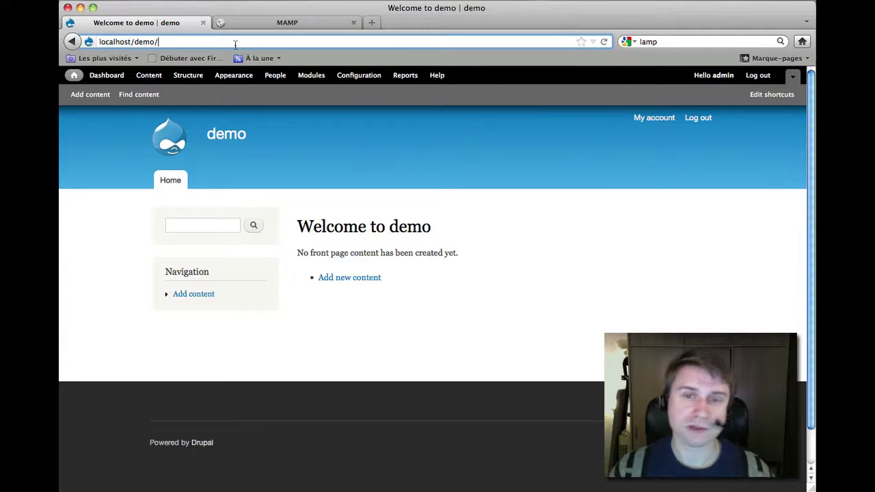